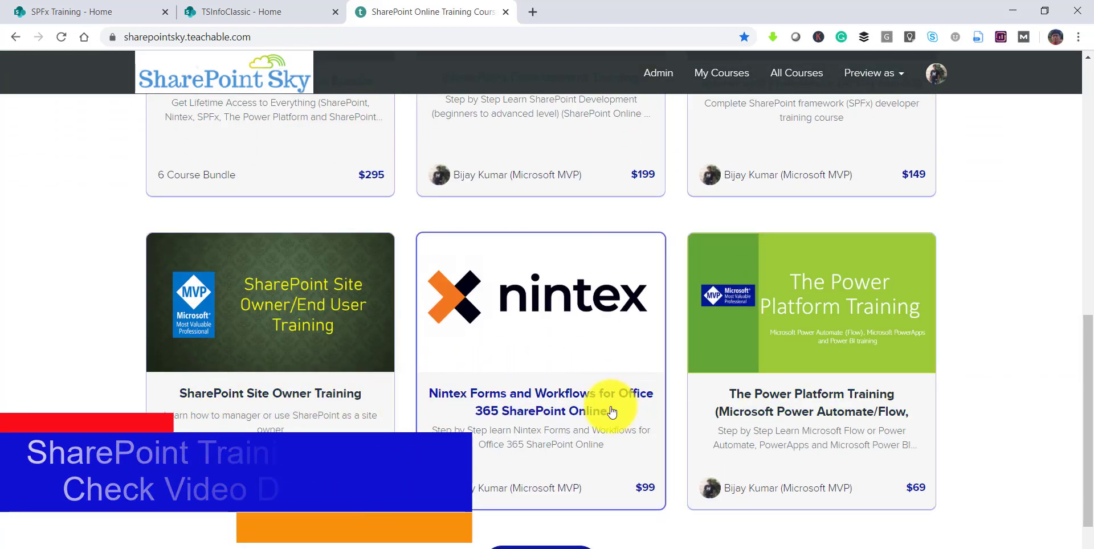
- Scroll through the SharePoint Sky featured courses, then switch to the TSInfoClassic - Home tab
scroll(741, 387, up, 4)
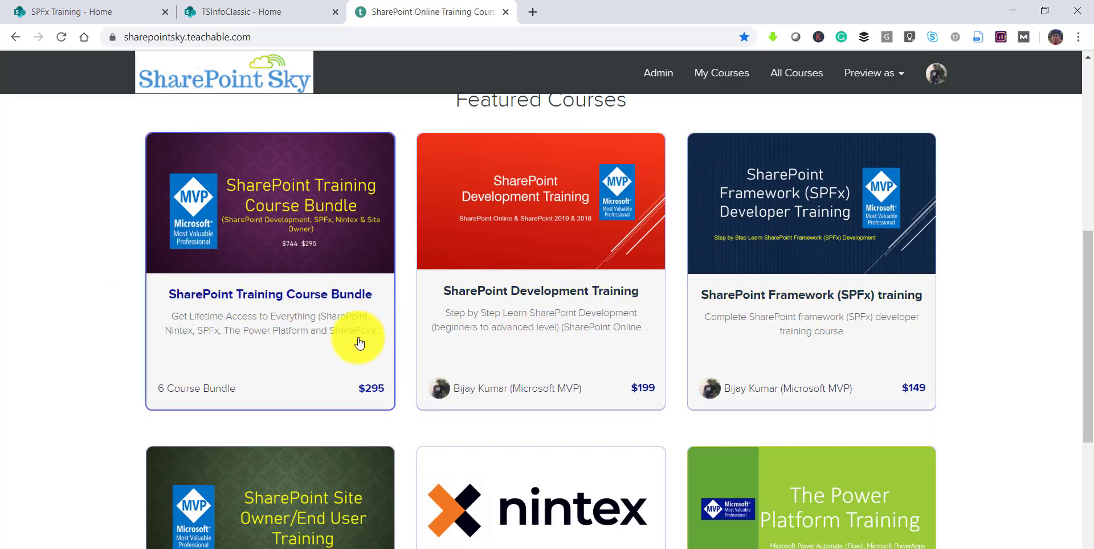
scroll(314, 257, up, 2)
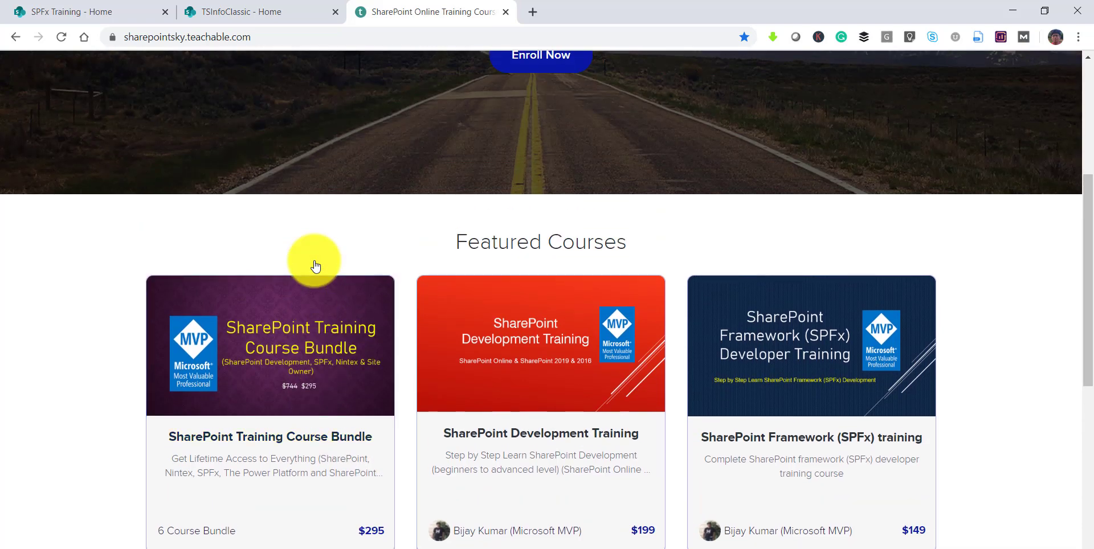
scroll(313, 261, up, 2)
click(273, 18)
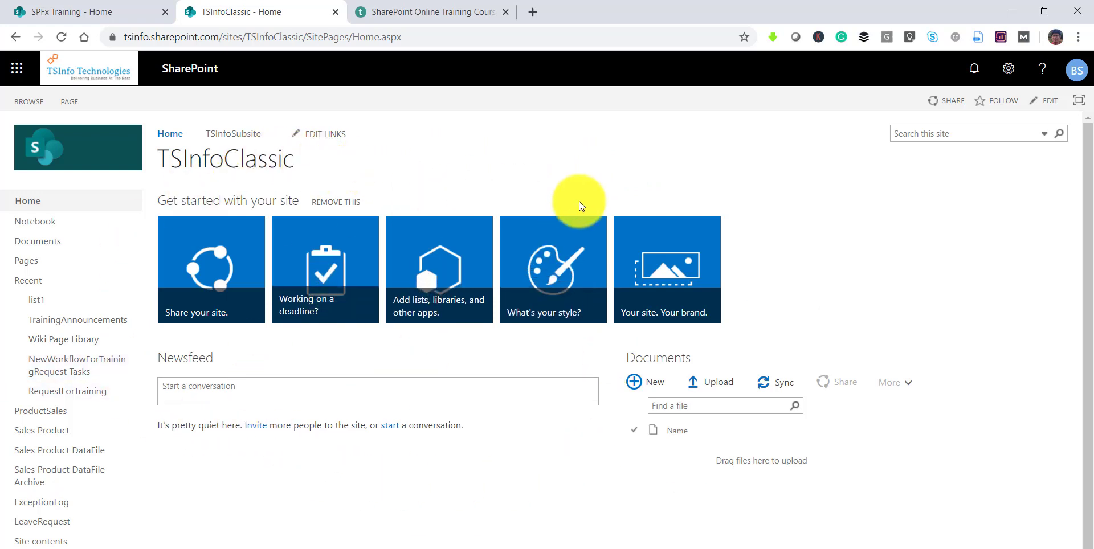
- Open the TSInfoClassic Site settings page from the gear menu
click(1008, 80)
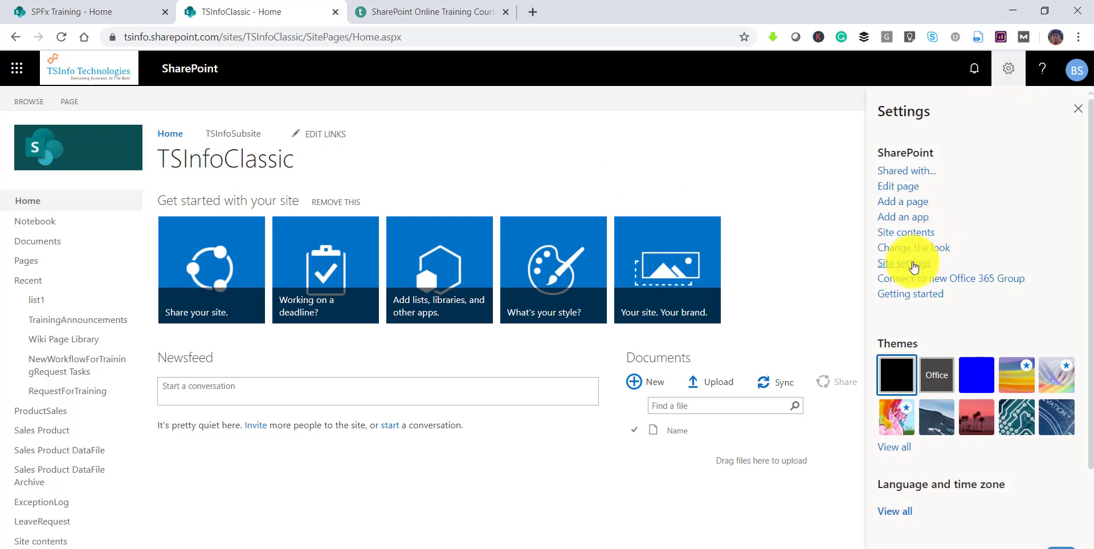
click(912, 264)
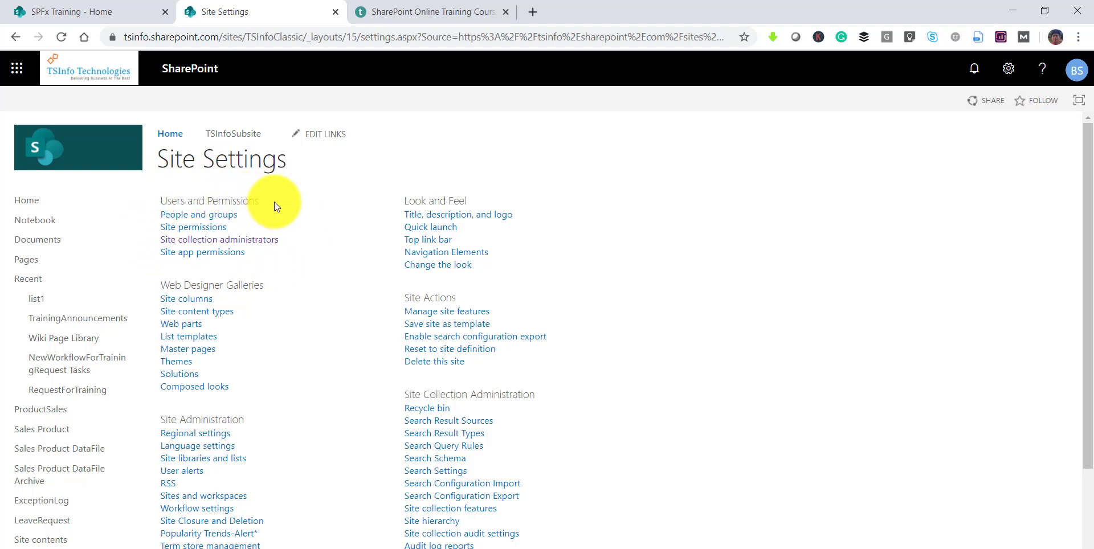
- Remove the first site collection administrator from TSInfoClassic, then switch to the SPFx Training tab
click(229, 244)
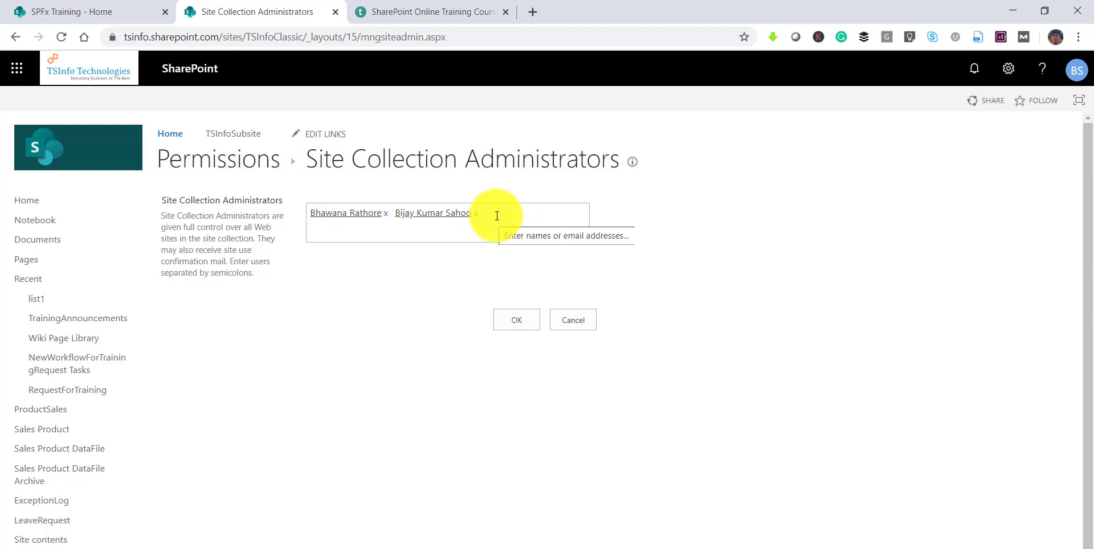
click(386, 214)
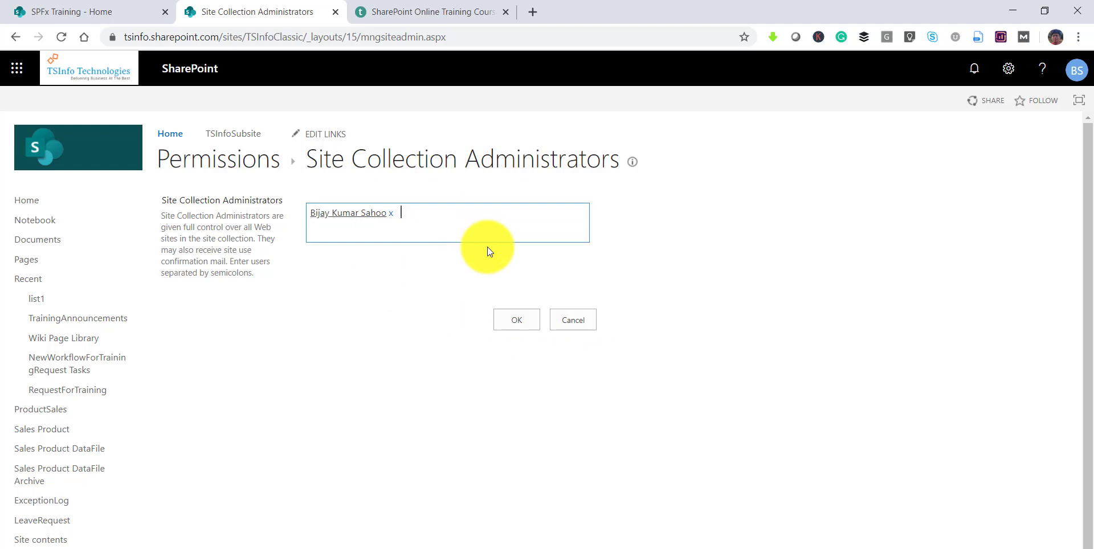
click(514, 317)
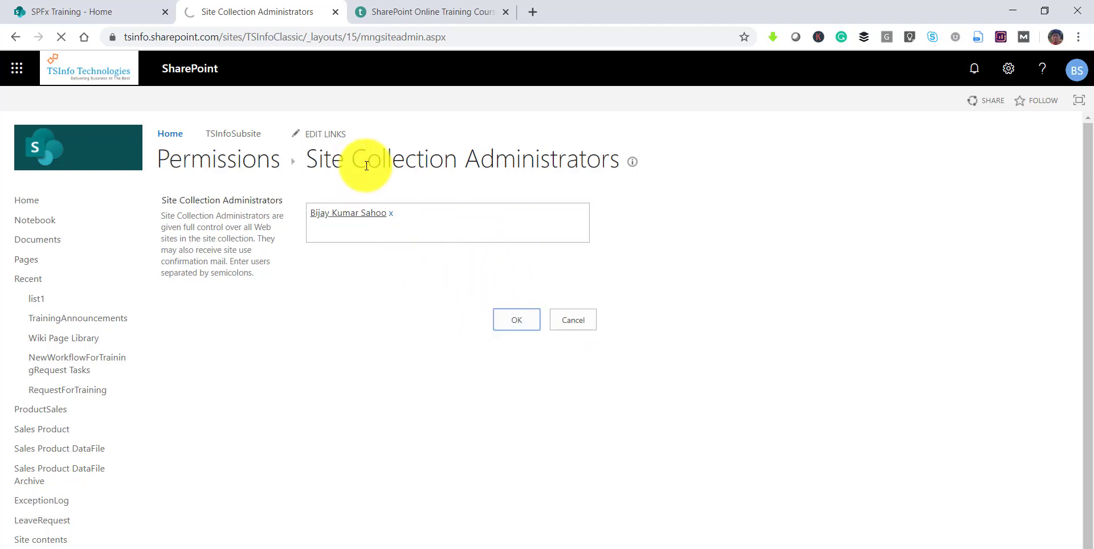
click(104, 9)
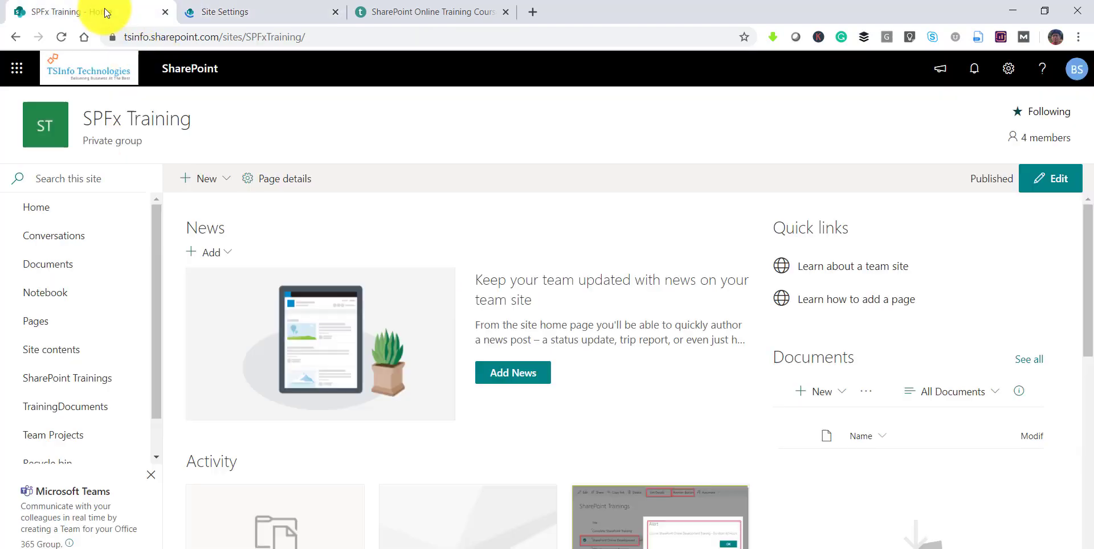
- Reload the SPFx Training site and open its Settings pane
click(313, 39)
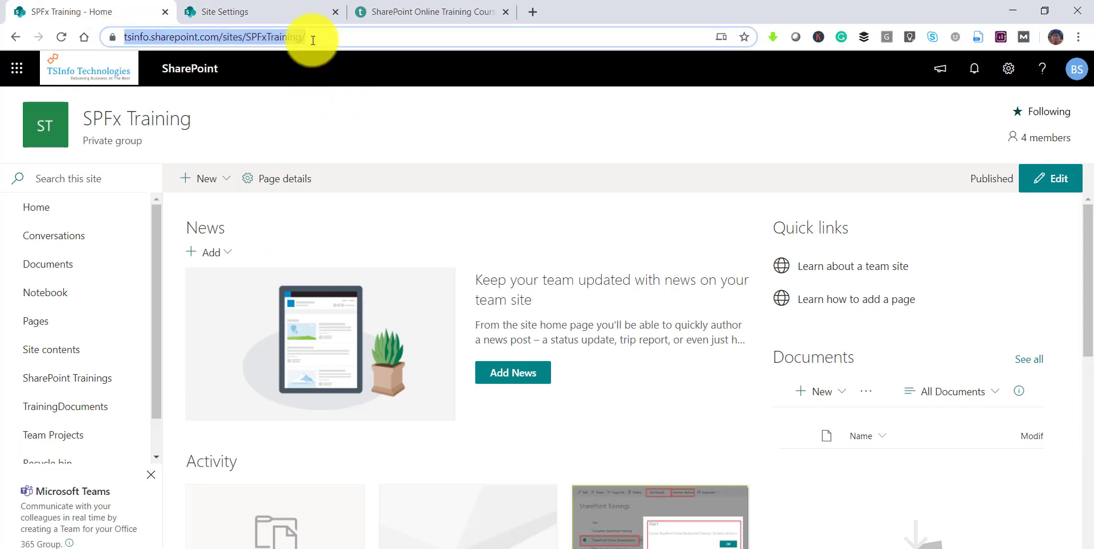
key(Return)
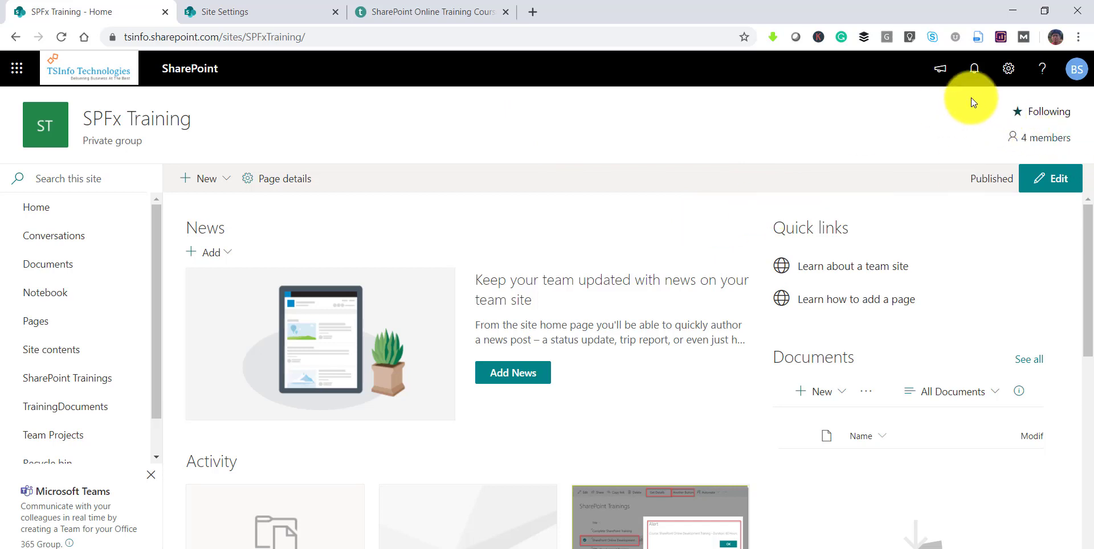
click(1005, 78)
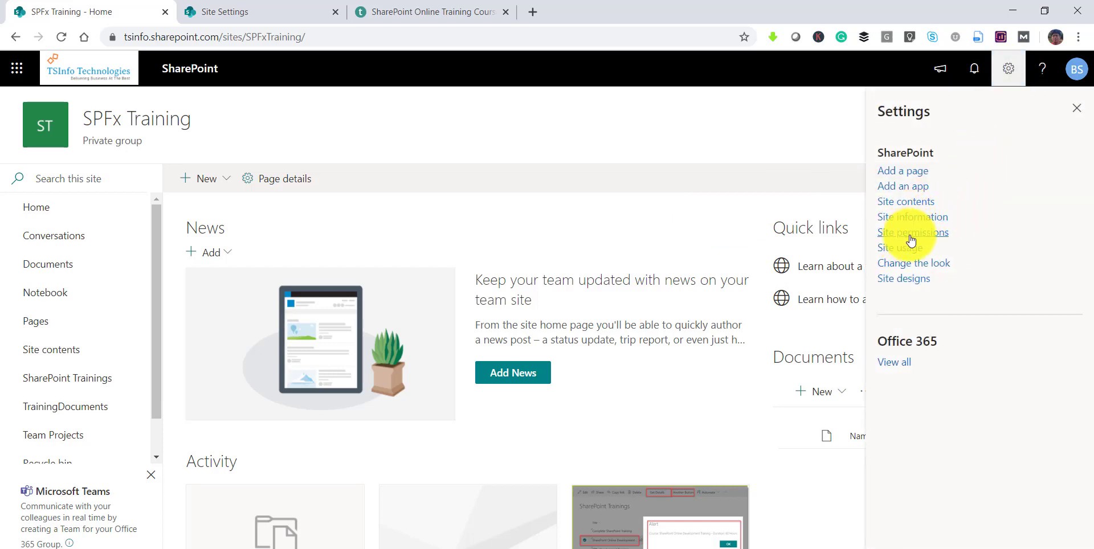
- In Site permissions, expand Site owners and open the SPFx Training Owners group details
click(911, 234)
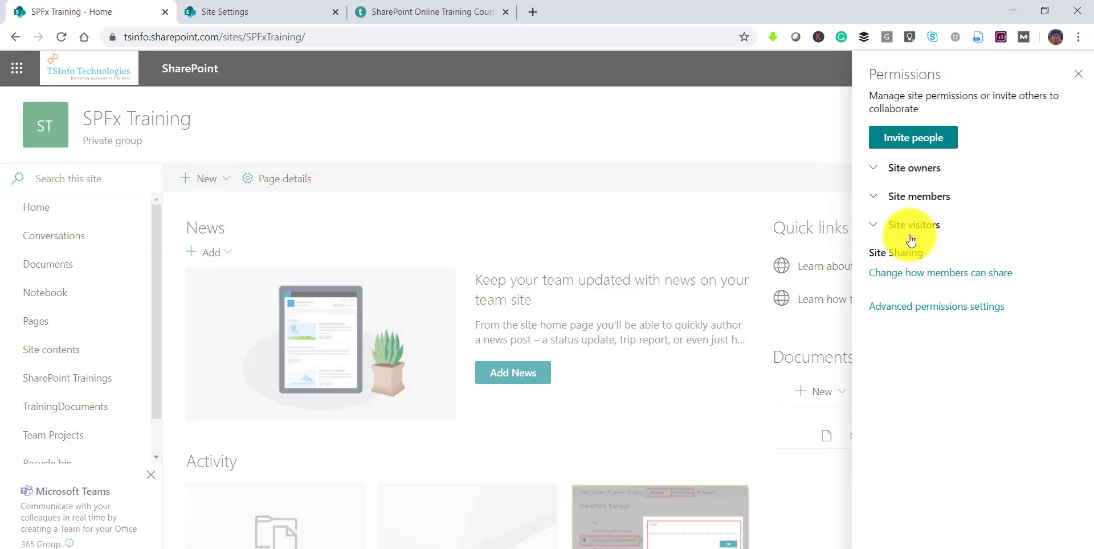
click(878, 172)
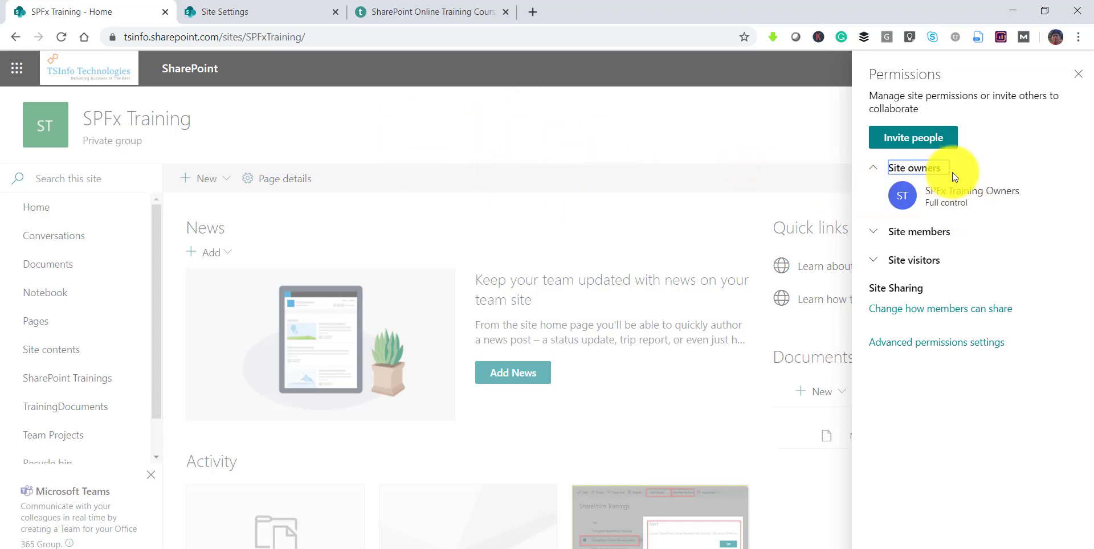
mouse_move(960, 193)
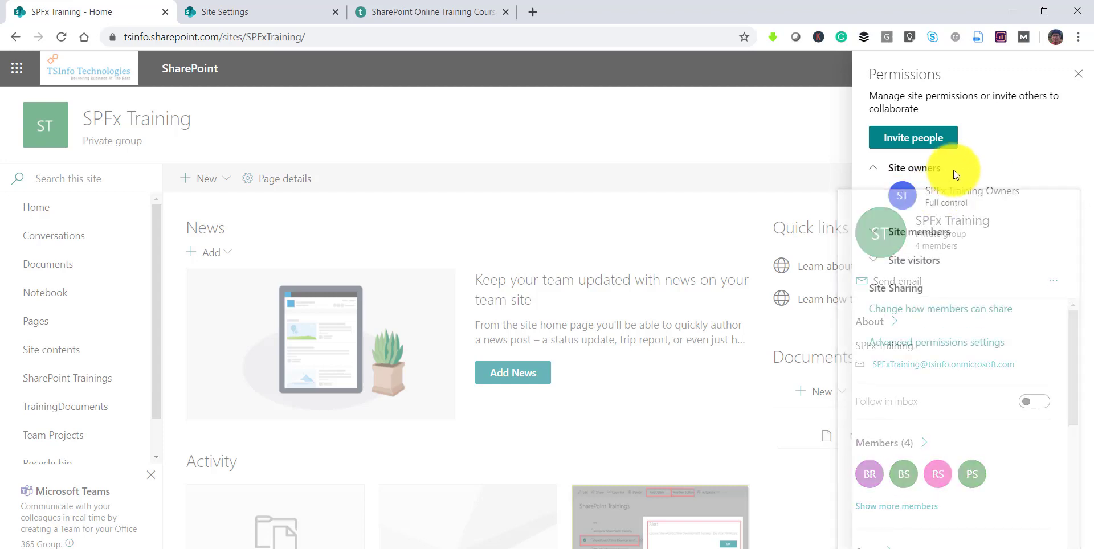
click(946, 193)
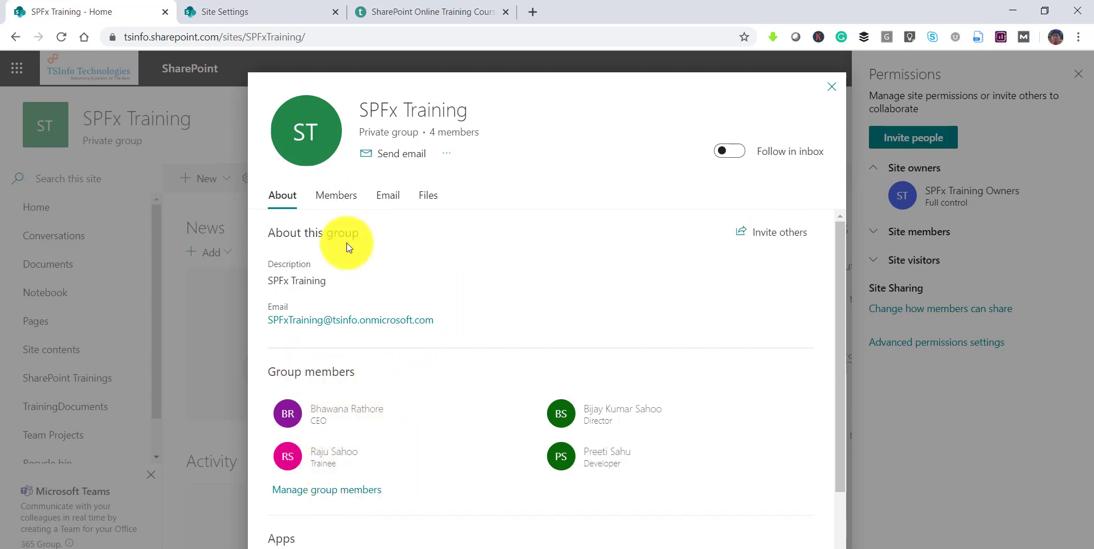
- Review the group's Members list and role options without changes, then close the group dialog
click(335, 199)
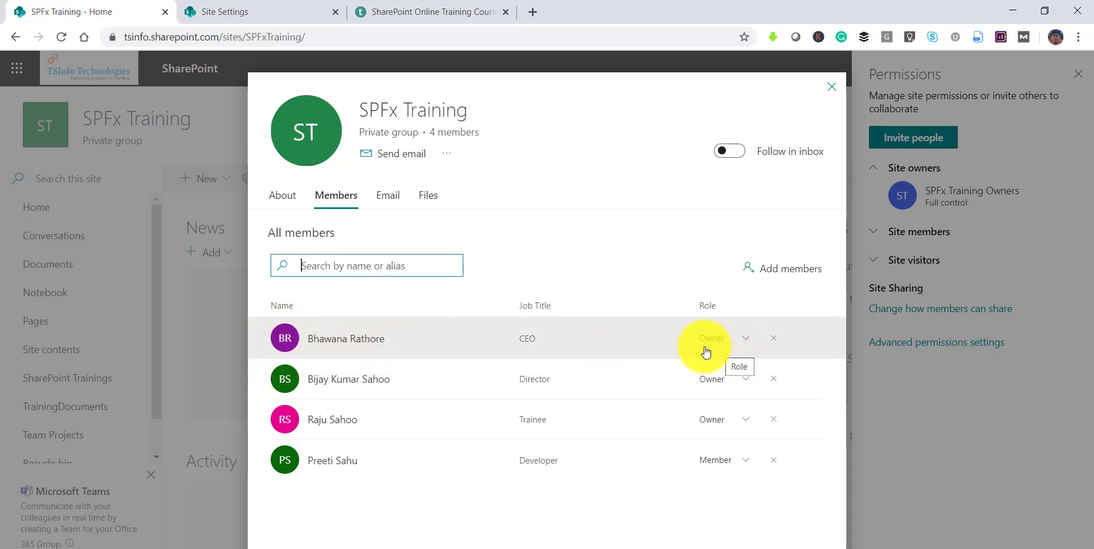
click(746, 339)
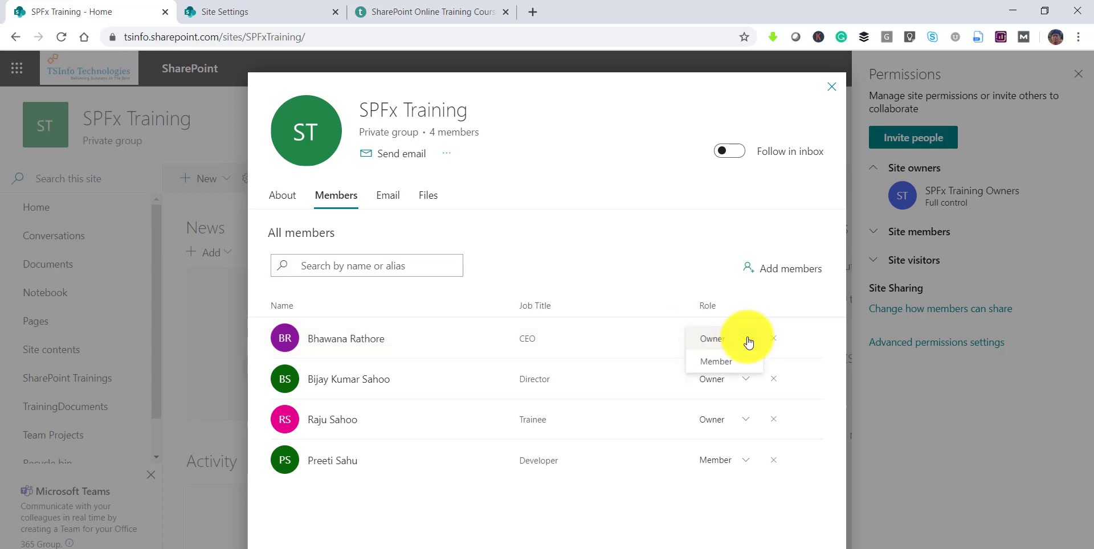
click(763, 309)
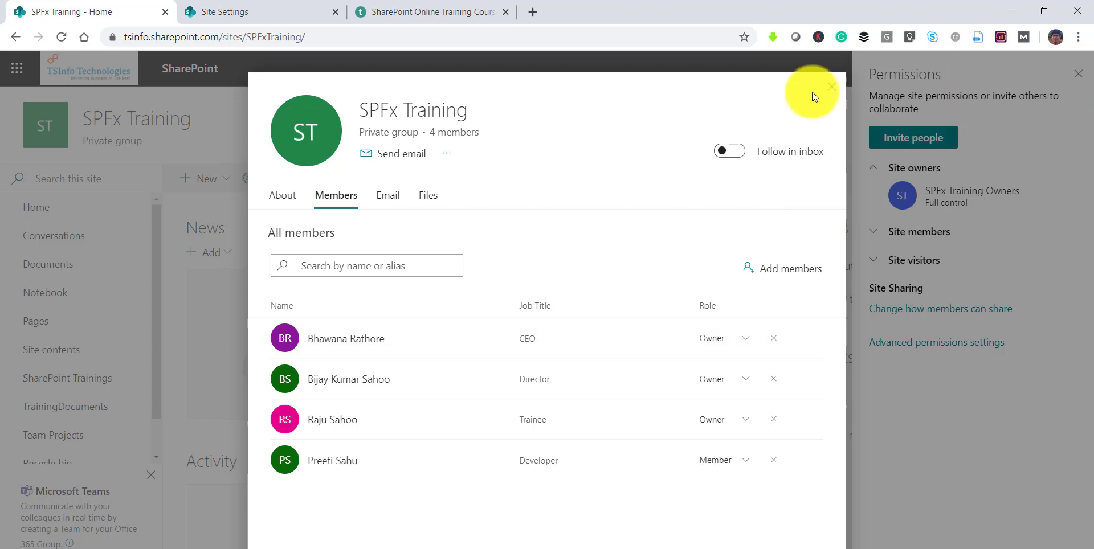
click(832, 87)
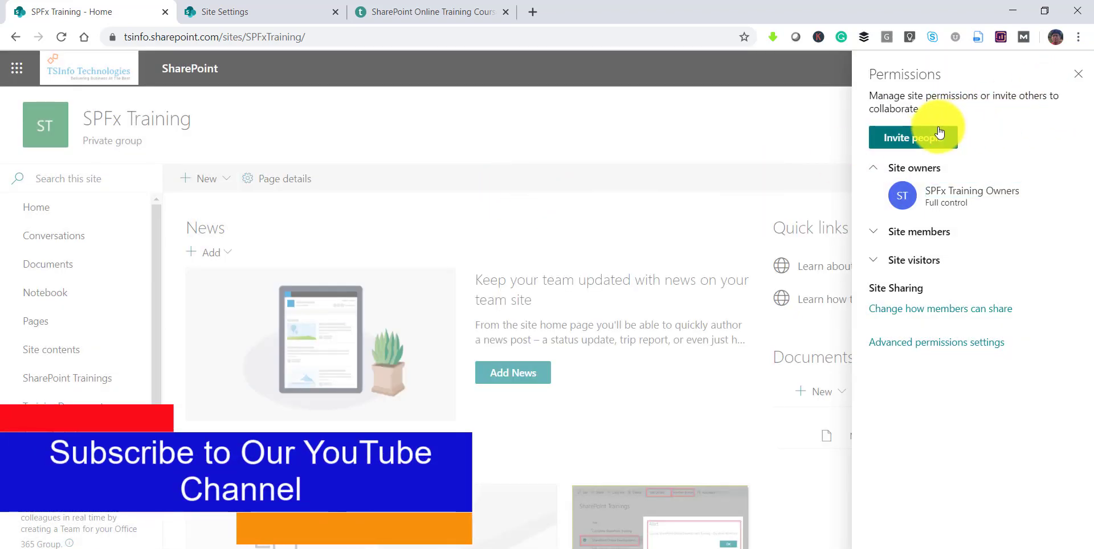
click(400, 36)
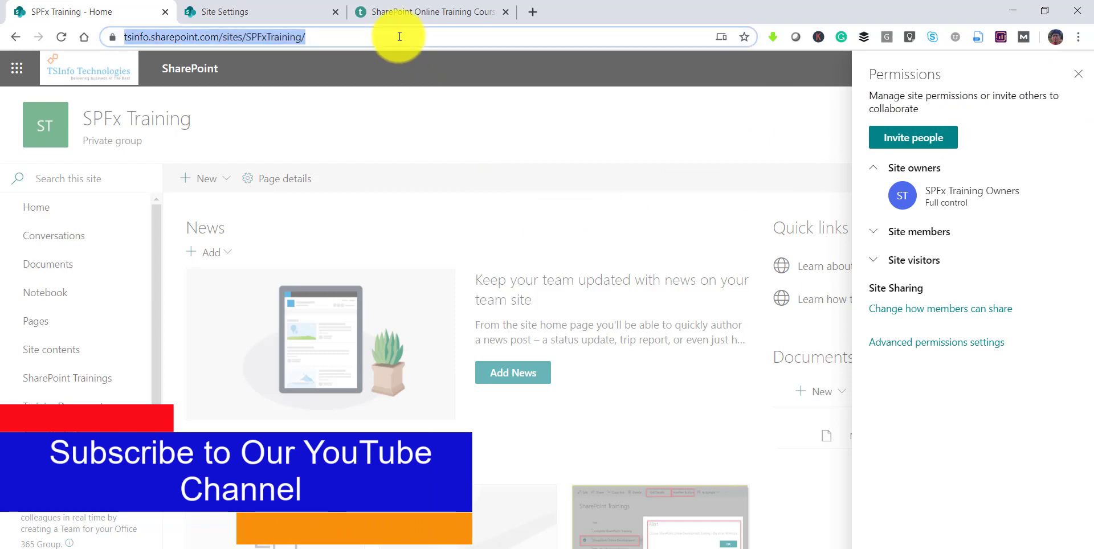
key(Return)
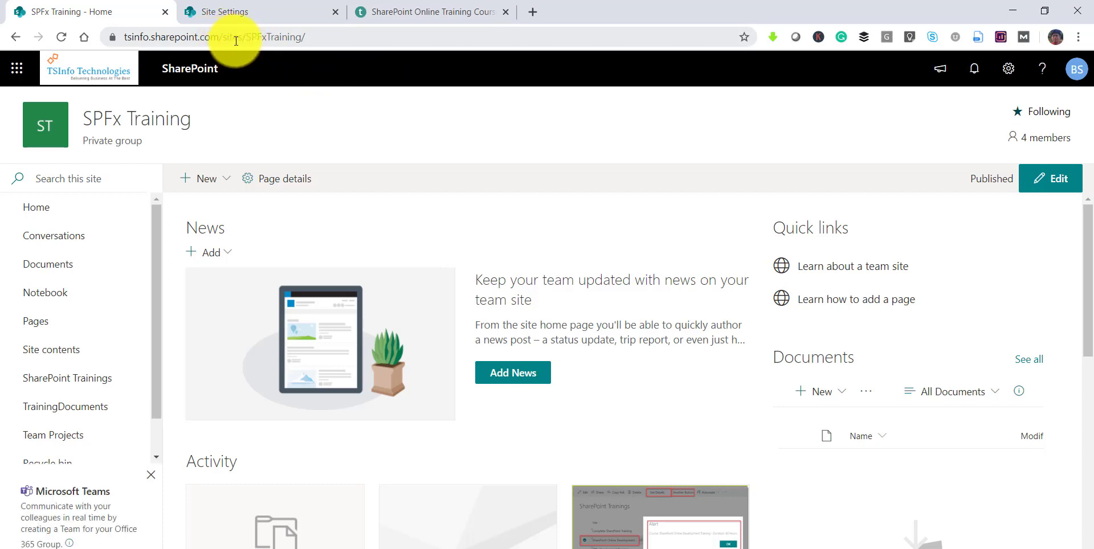
drag(223, 37, 93, 33)
key(ctrl+c)
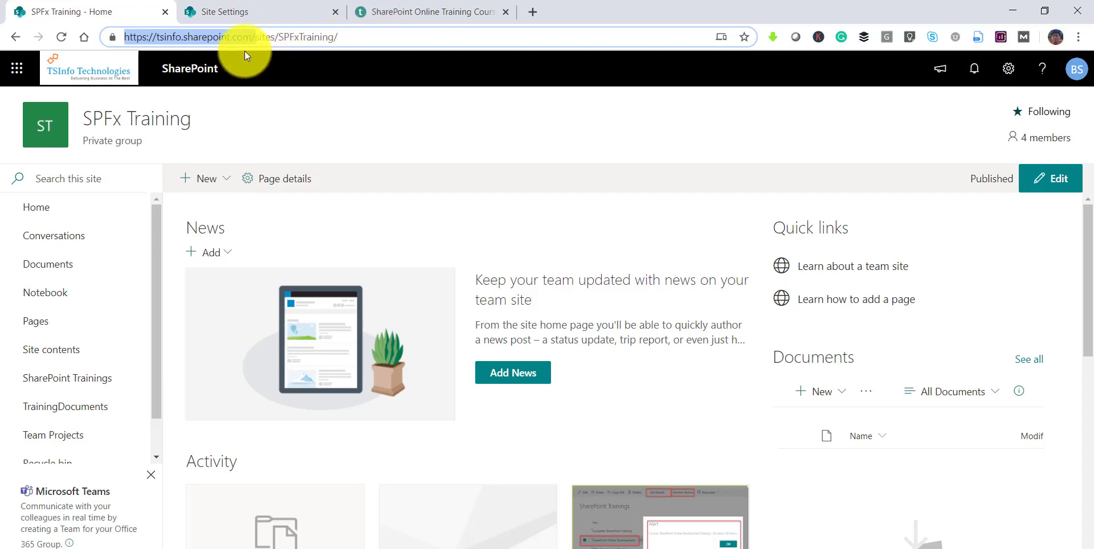
- Open the SharePoint admin center in a new tab using the tsinfo-admin tenant URL
click(533, 12)
key(ctrl+v)
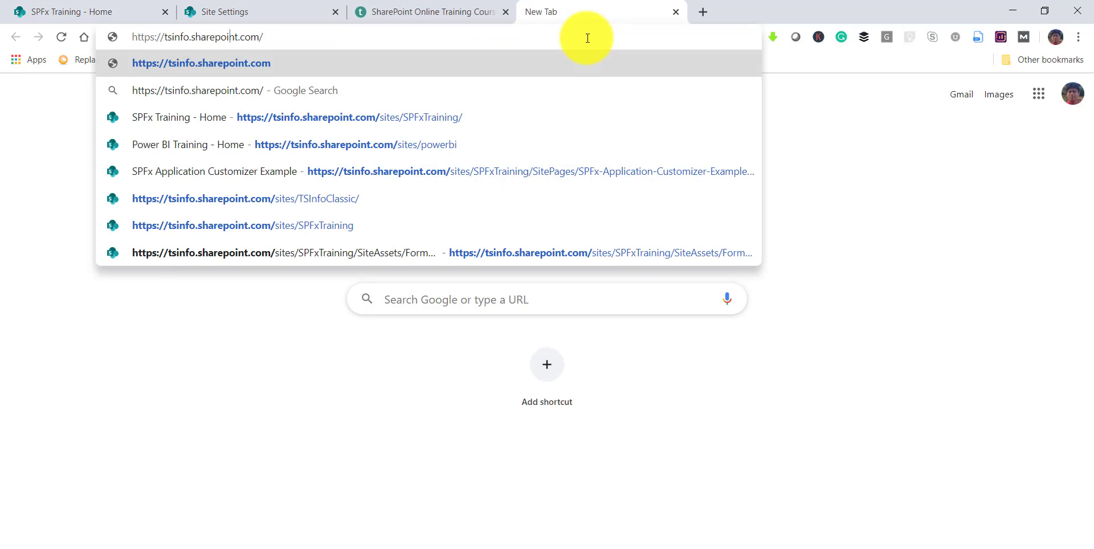
text(-admi)
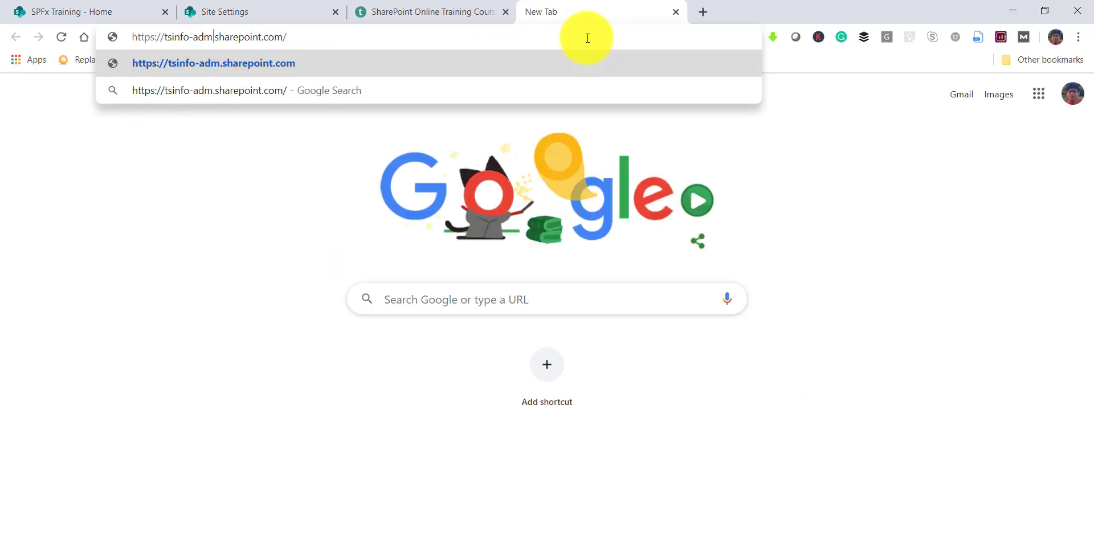
text(n)
key(Return)
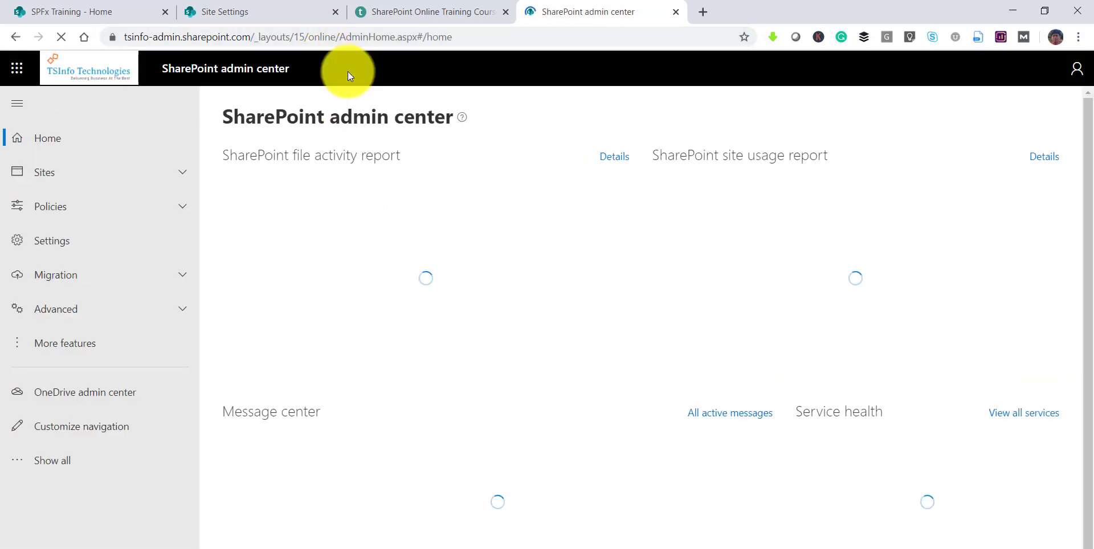
- Go to Sites > Active sites and scroll down to the TSInfo Technologies row
click(168, 171)
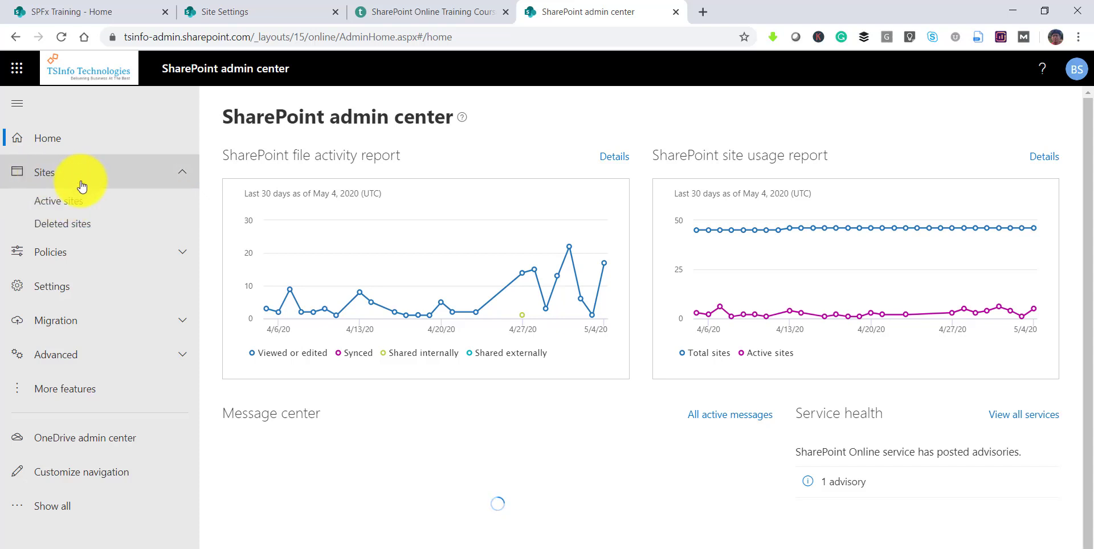
click(74, 209)
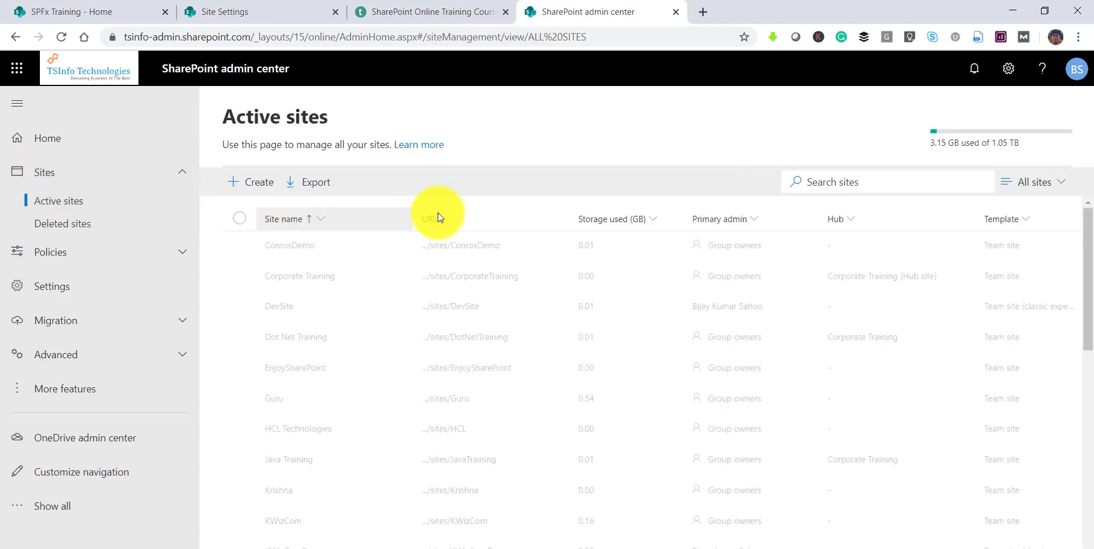
scroll(545, 382, down, 5)
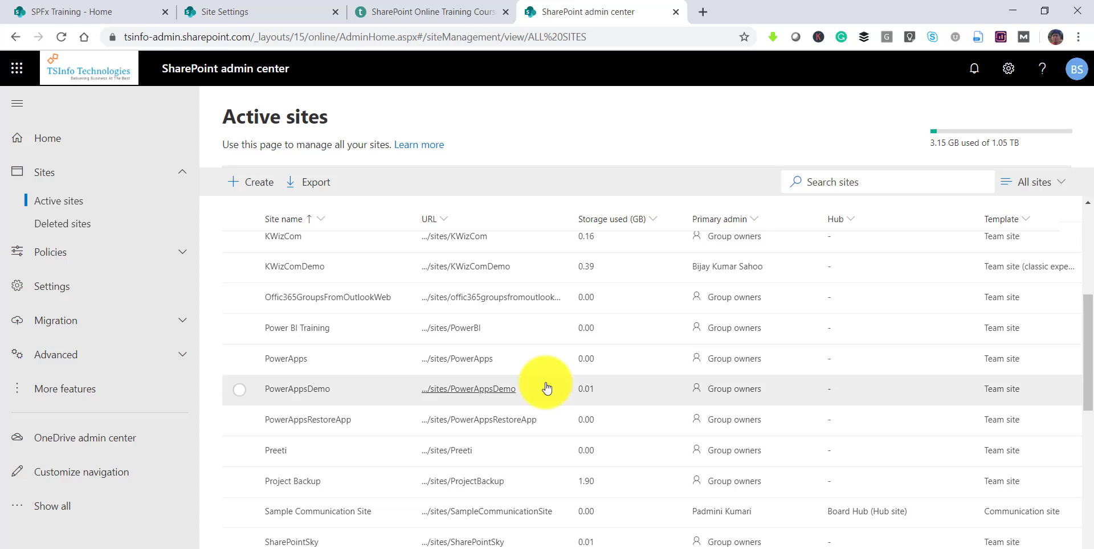
scroll(546, 387, down, 4)
scroll(546, 388, down, 4)
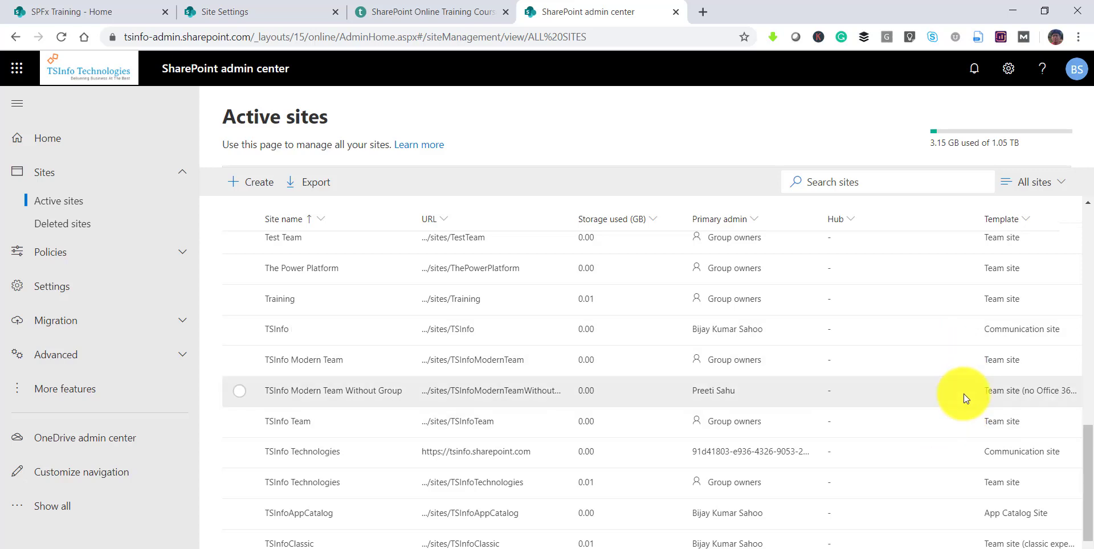
scroll(975, 464, down, 1)
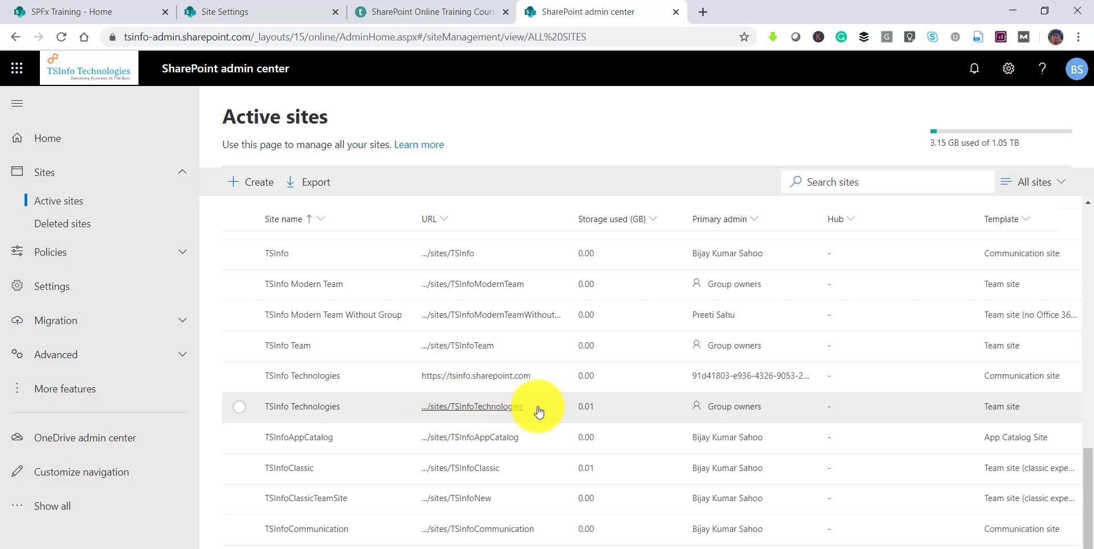
- Open TSInfo Technologies' Permissions and manage its 3 Office 365 group owners
click(369, 409)
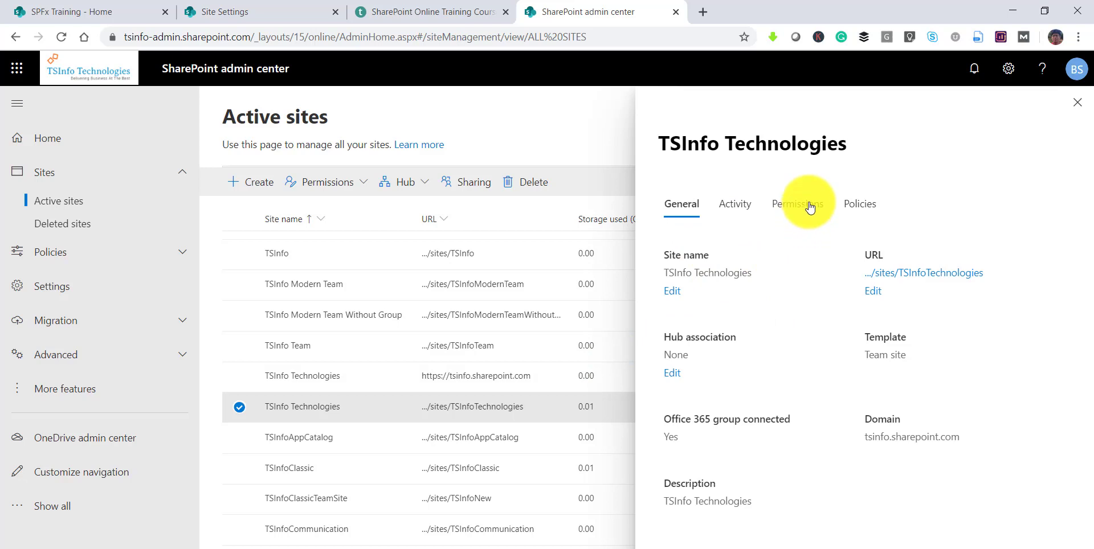
click(809, 206)
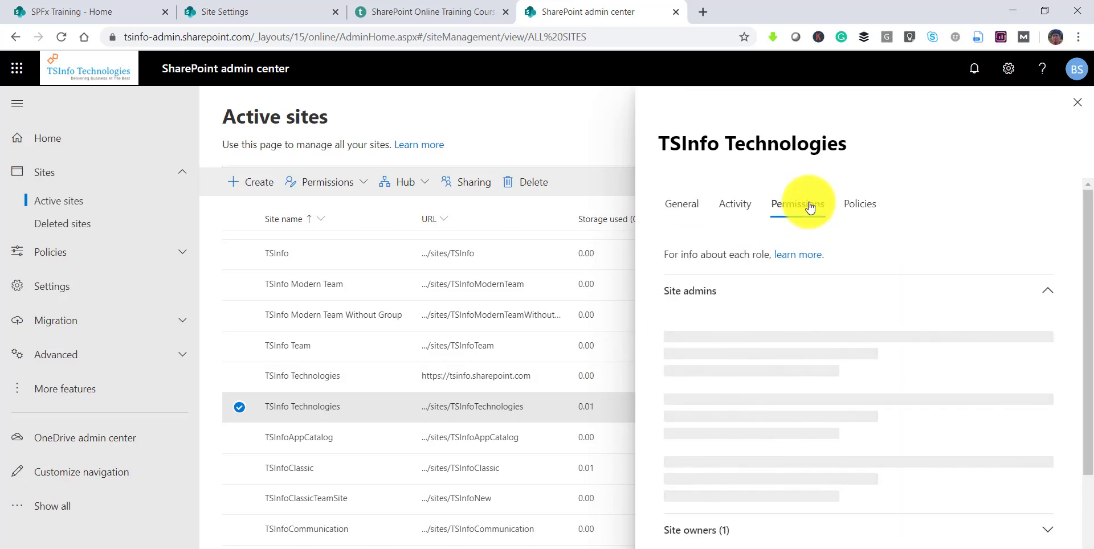
mouse_move(820, 370)
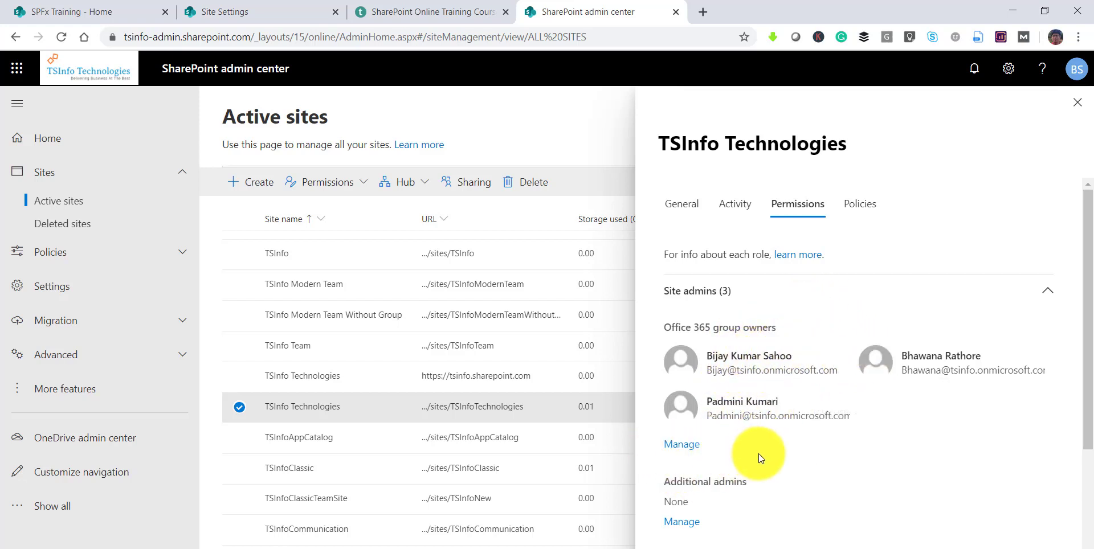
click(683, 450)
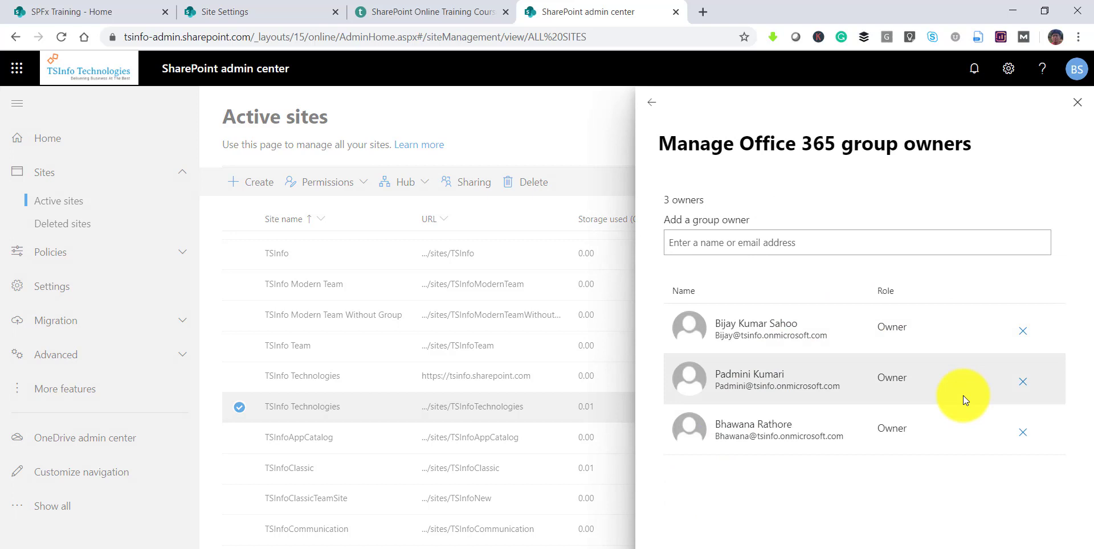
- Remove one more group owner from TSInfo Technologies and save, leaving two owners
click(1024, 383)
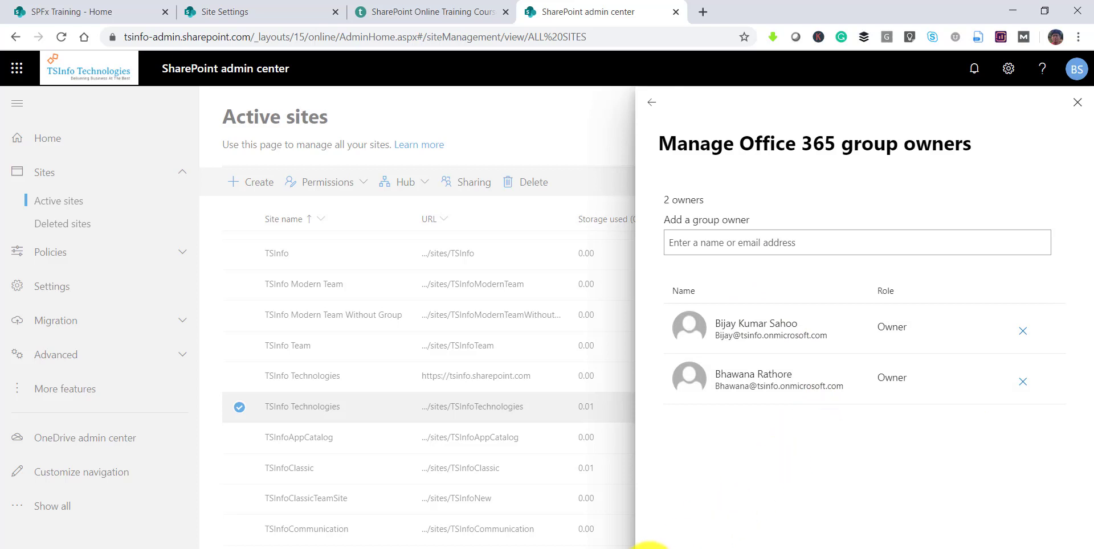
click(683, 544)
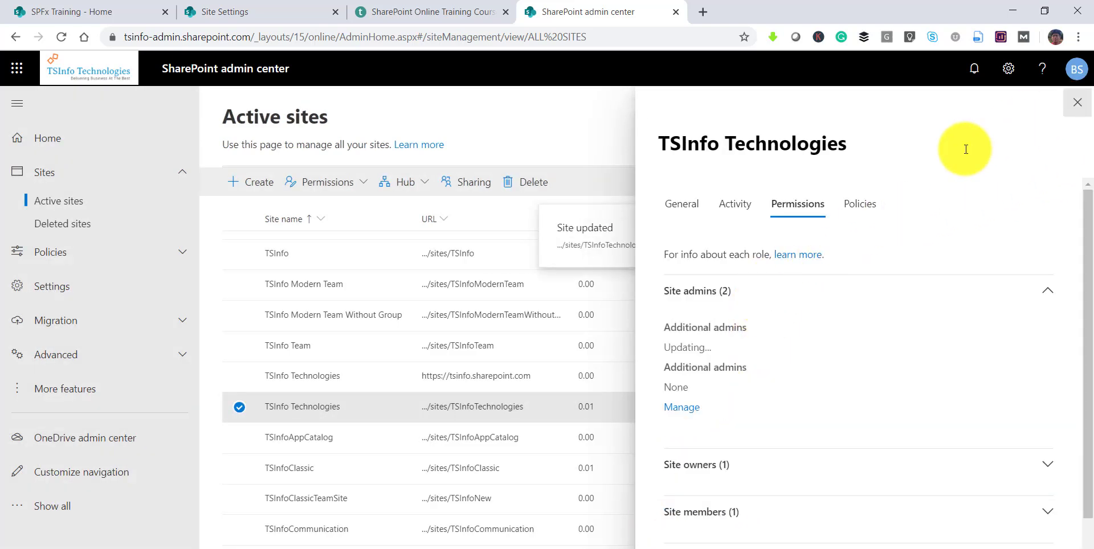
key(ctrl+2)
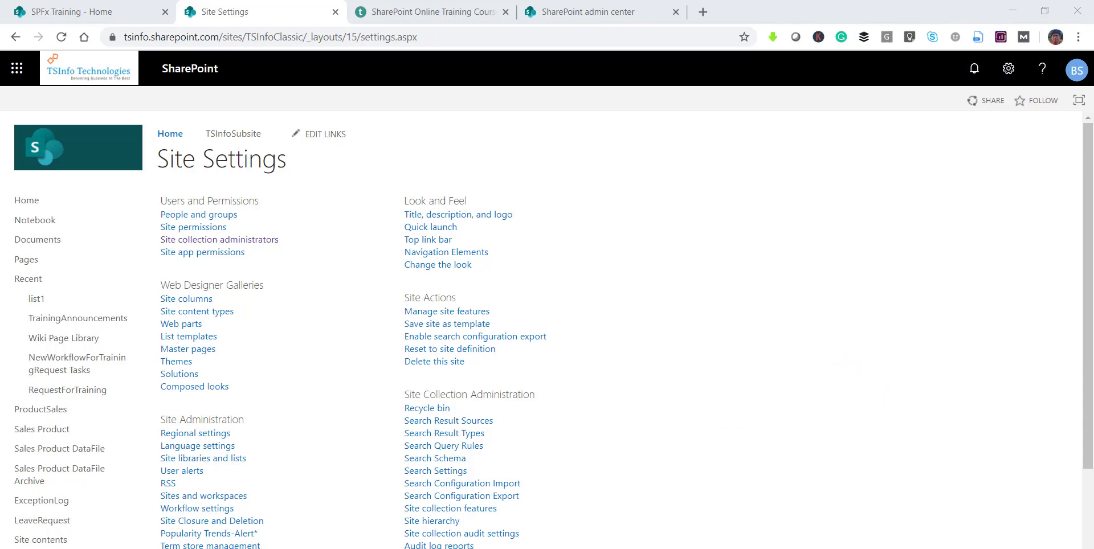
- Open the Windows Start menu over the TSInfoClassic Site Settings page
click(17, 546)
click(170, 429)
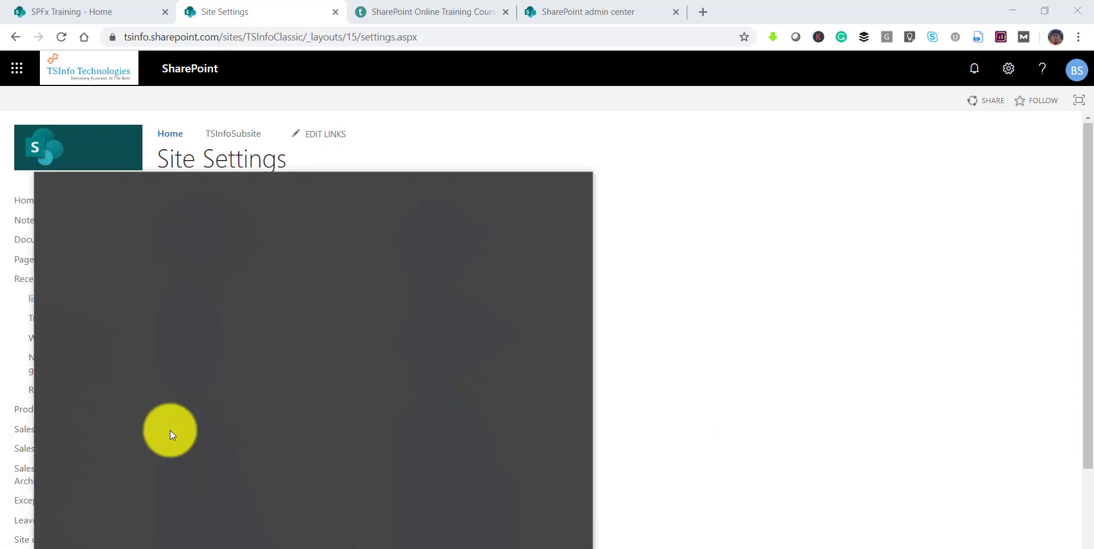
- Search for 'powe' and launch Windows PowerShell ISE as administrator
text(powe)
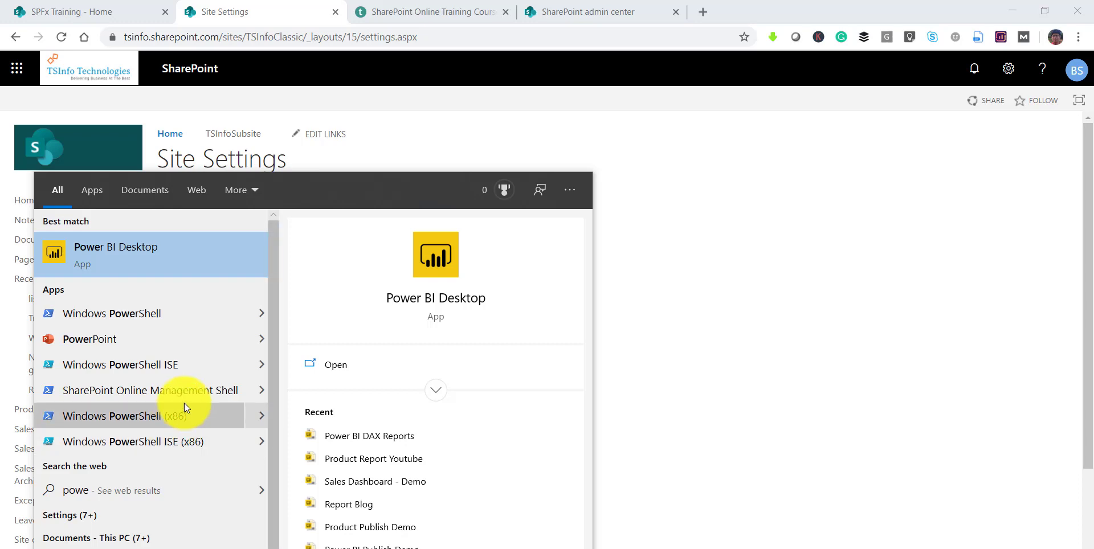
click(251, 364)
click(460, 381)
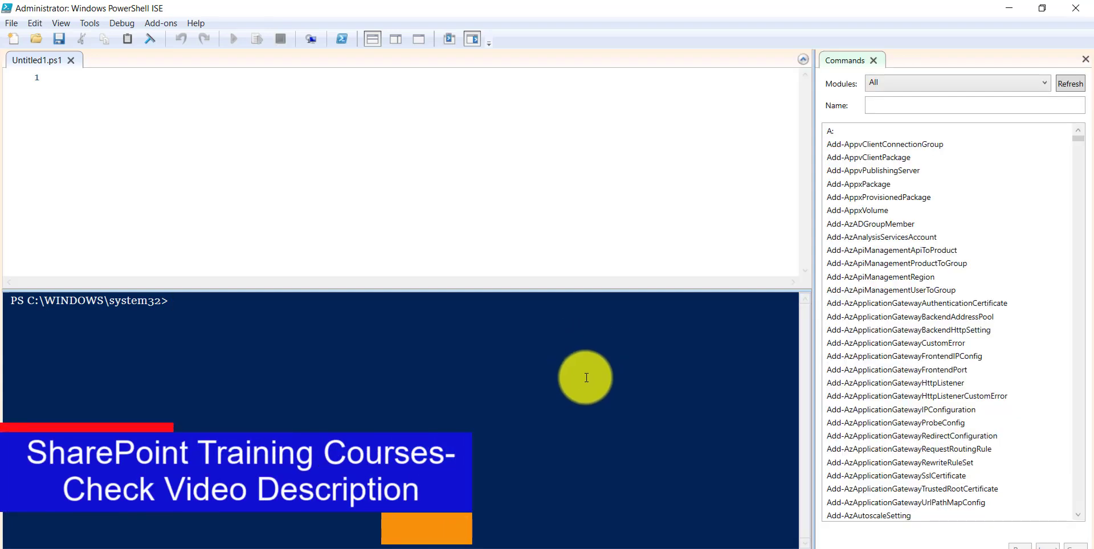
- Copy the four SPO commands from the Blog notes into the empty ISE script
key(alt+Tab)
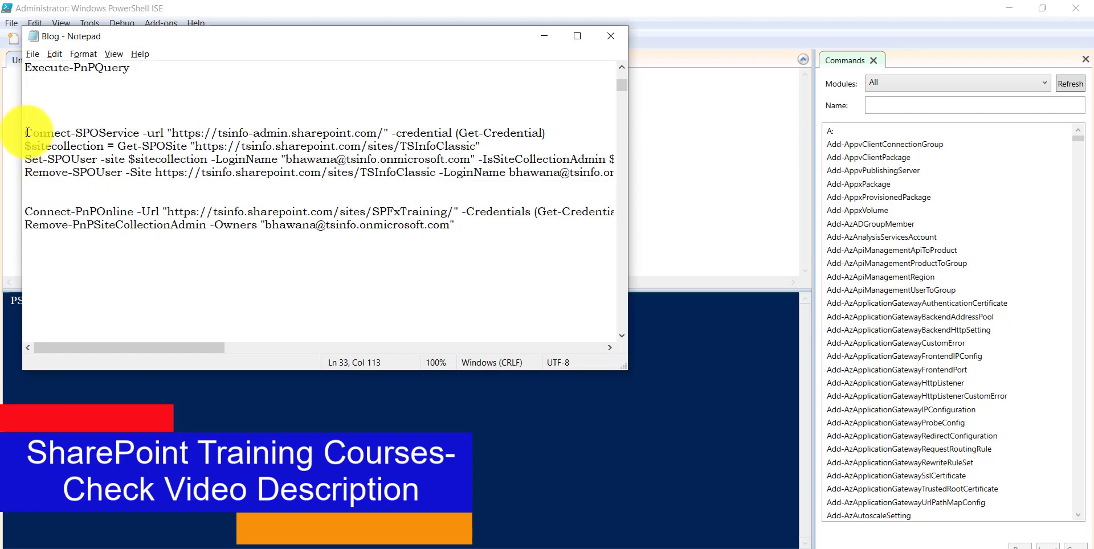
drag(25, 133, 387, 174)
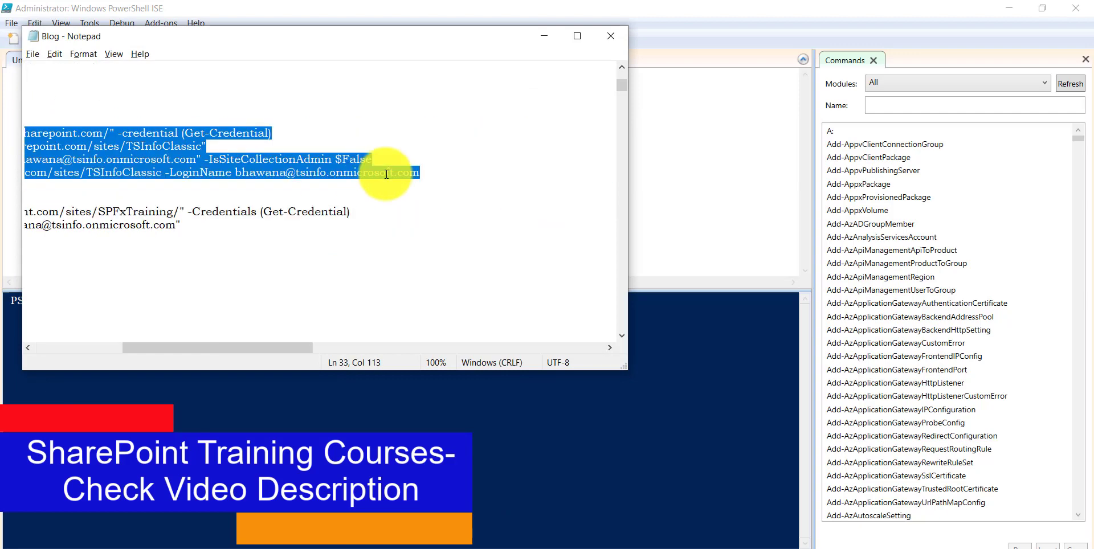
key(ctrl+c)
click(674, 137)
key(ctrl+v)
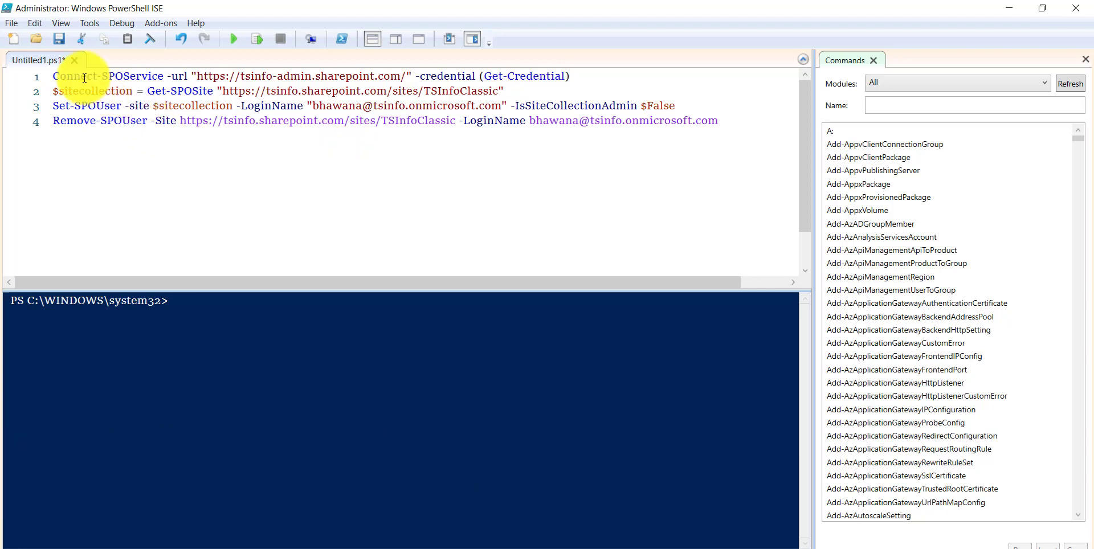
- Review the Connect-SPOService URL and Get-SPOSite lines, adding a blank line after line 2
drag(85, 79, 165, 78)
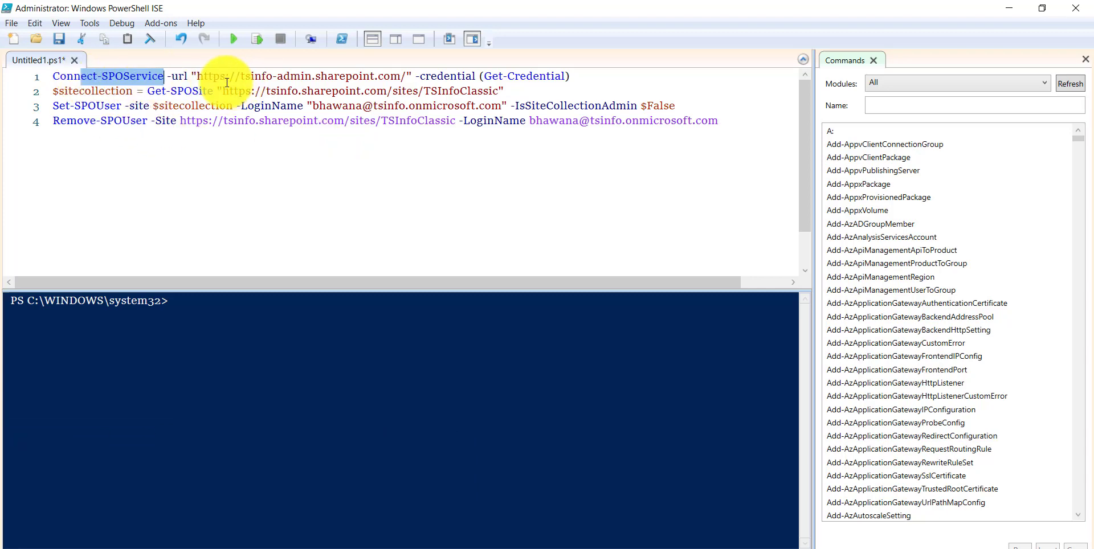
drag(197, 76, 406, 74)
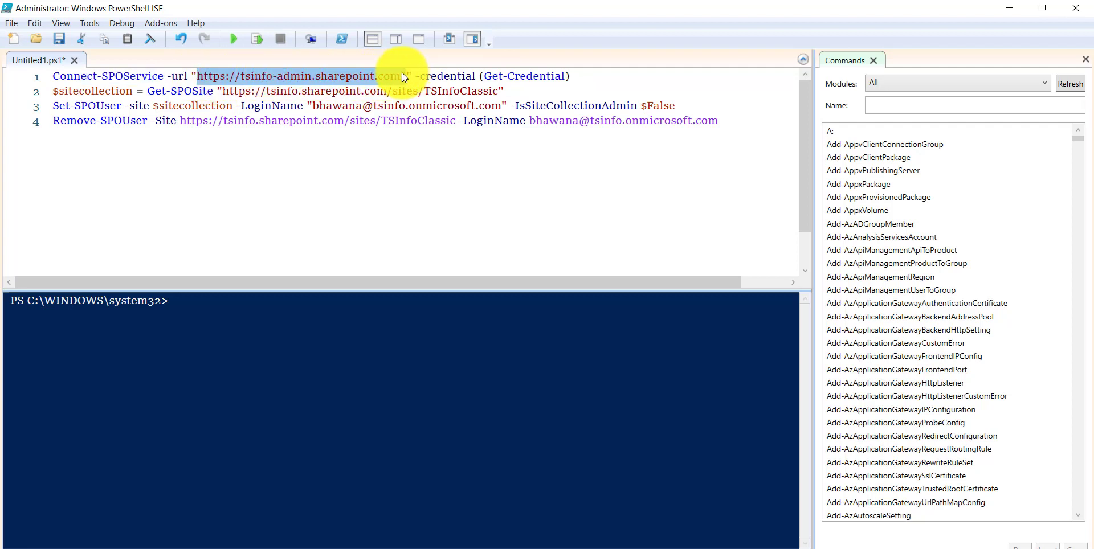
drag(570, 76, 298, 76)
click(513, 91)
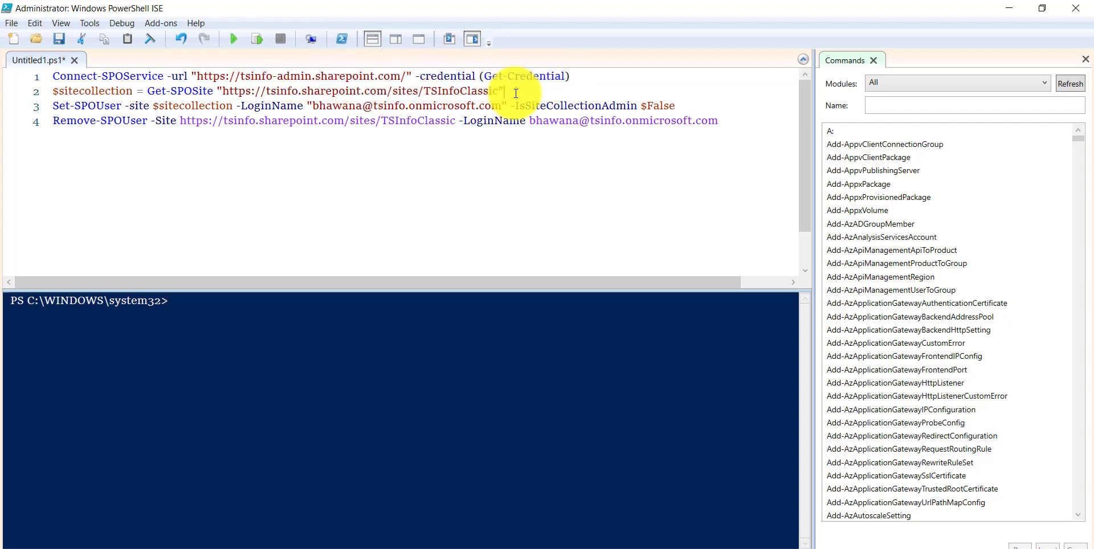
key(Return)
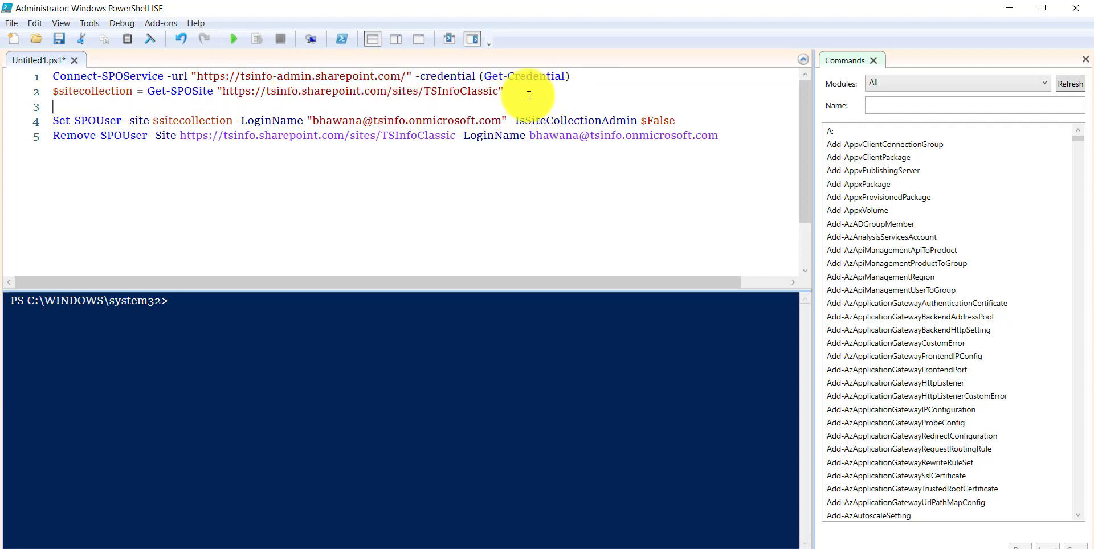
drag(148, 91, 214, 91)
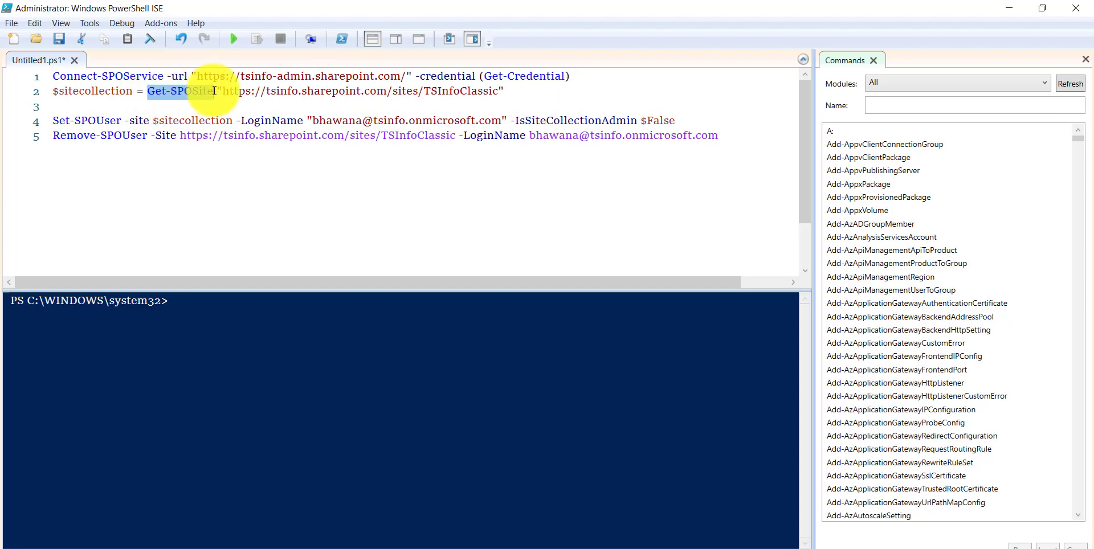
click(91, 123)
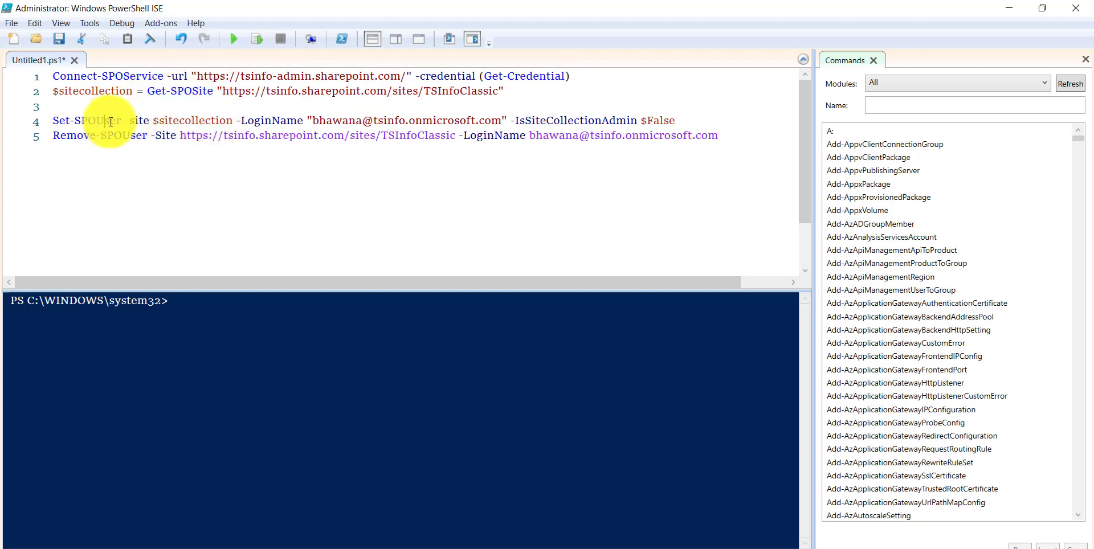
- Review the Set-SPOUser line's -site, LoginName and -IsSiteCollectionAdmin $False parameters
click(682, 119)
key(Return)
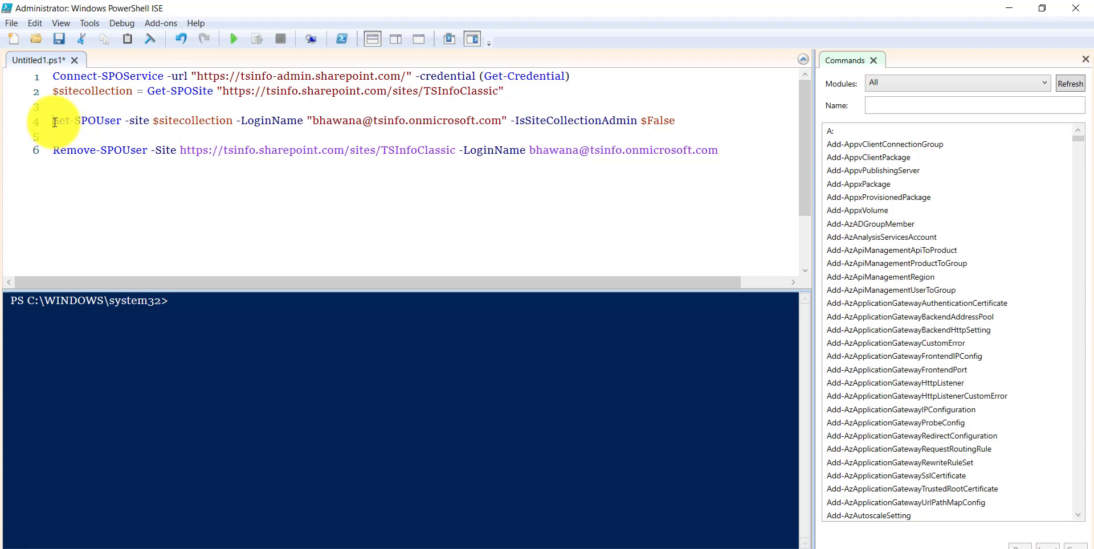
drag(52, 122, 121, 121)
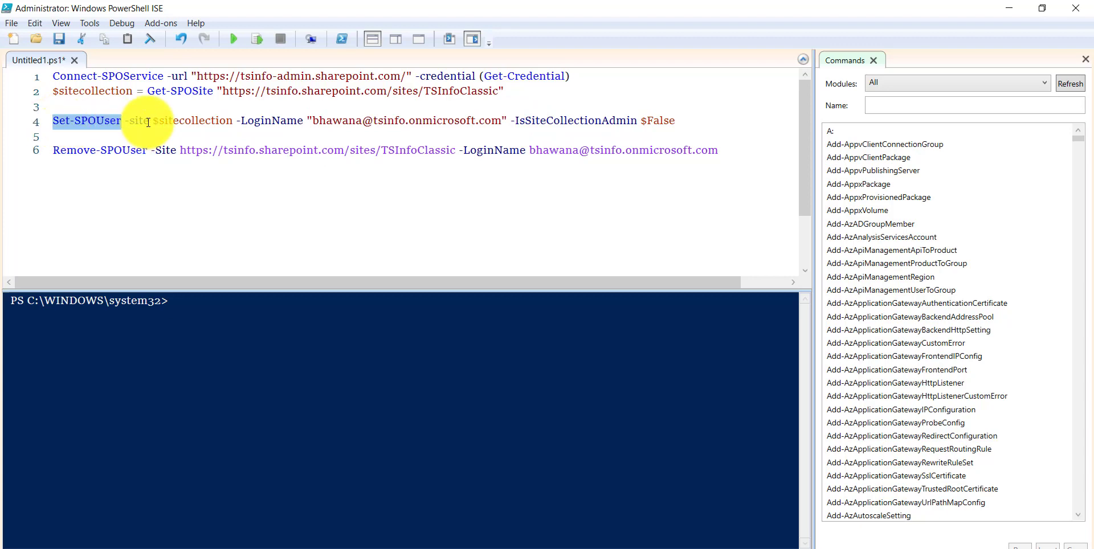
double_click(137, 121)
click(271, 121)
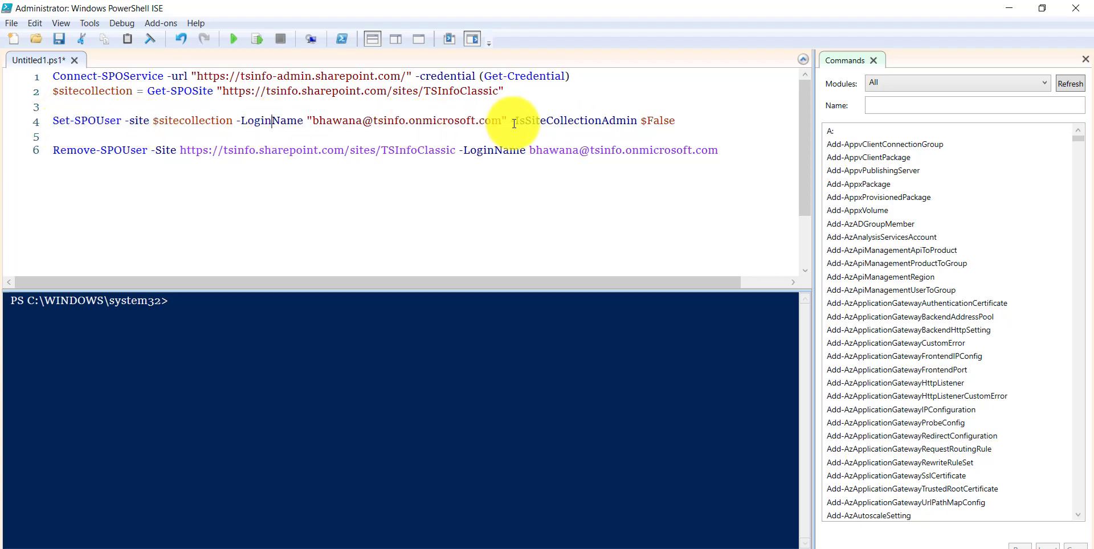
drag(511, 121, 156, 111)
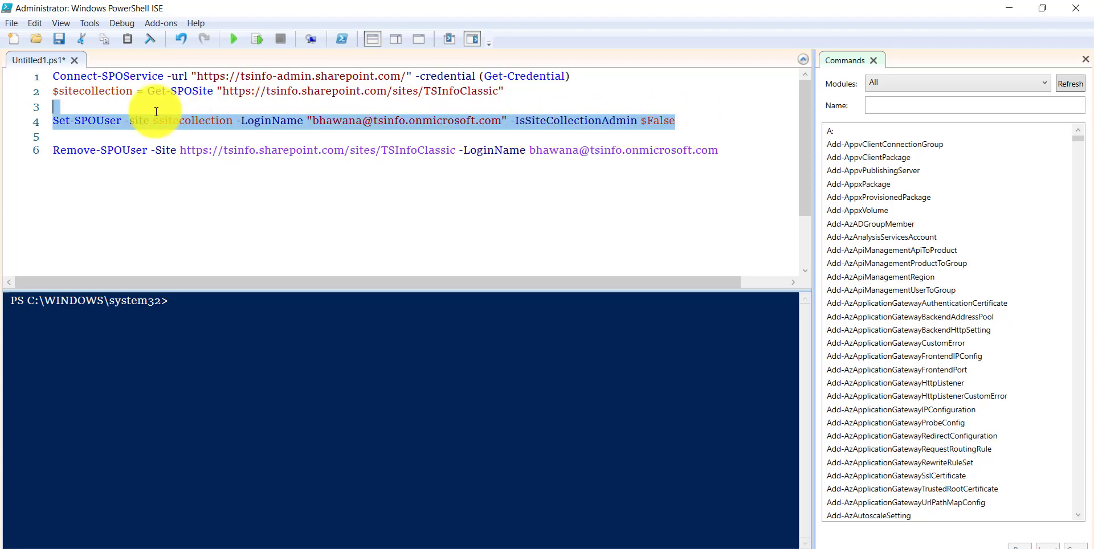
click(69, 140)
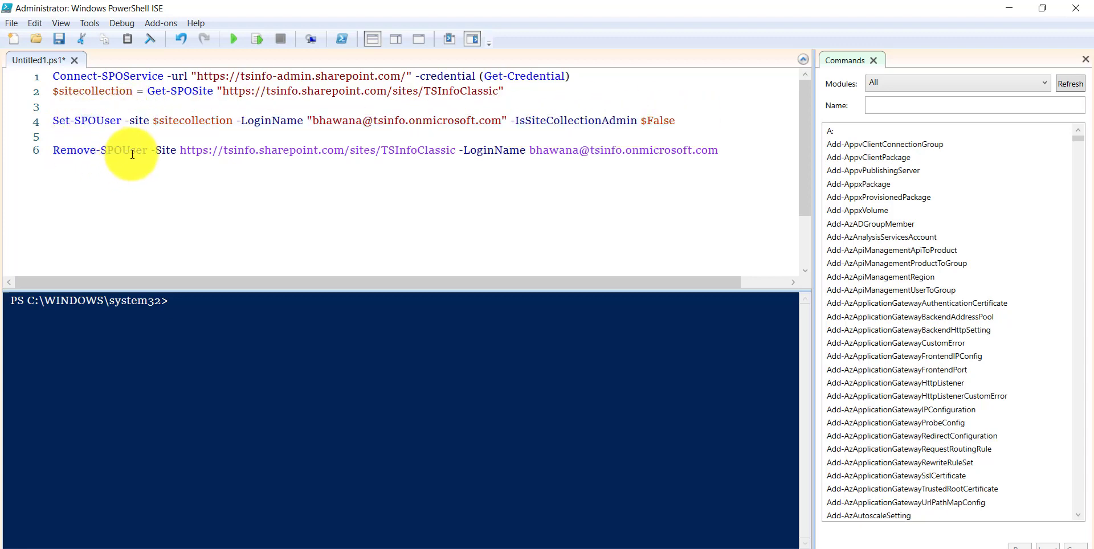
- Delete the Get-SPOSite and Set-SPOUser lines and the leftover blank line
drag(700, 120, 24, 86)
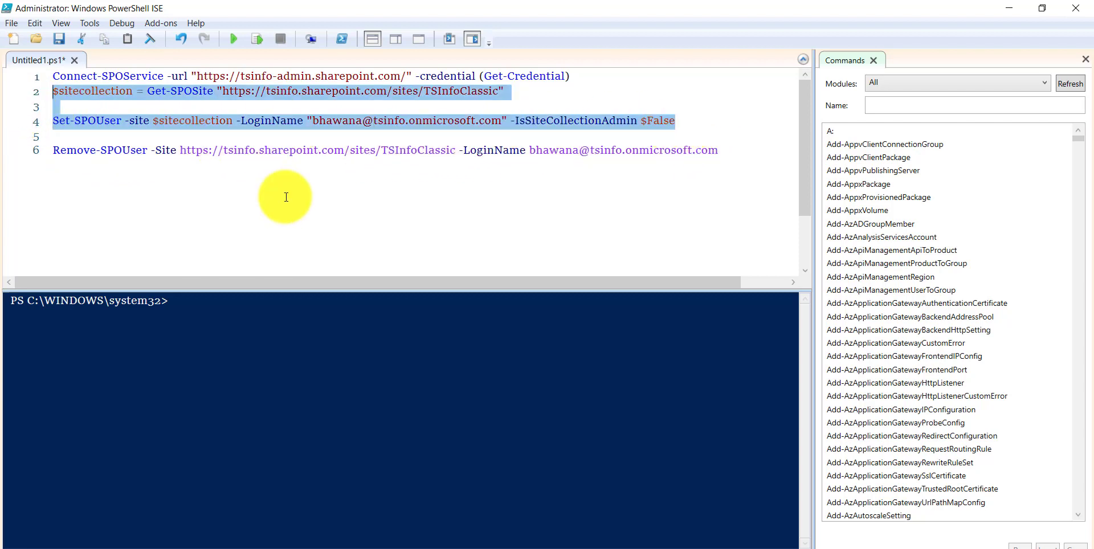
key(Delete)
key(Down)
key(Down)
key(BackSpace)
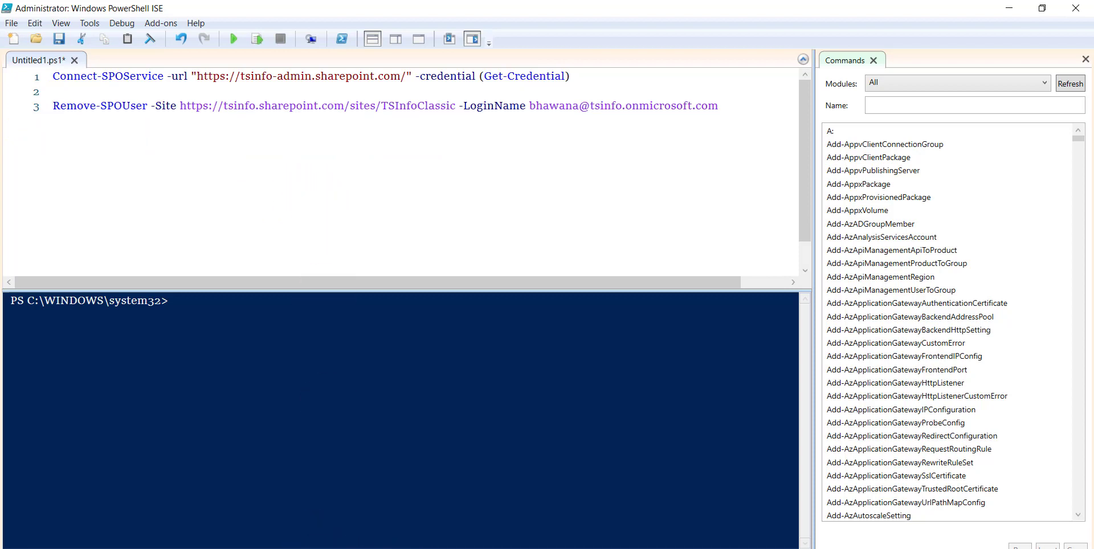
- Check the current site collection administrators in Site Settings before returning to ISE
click(501, 516)
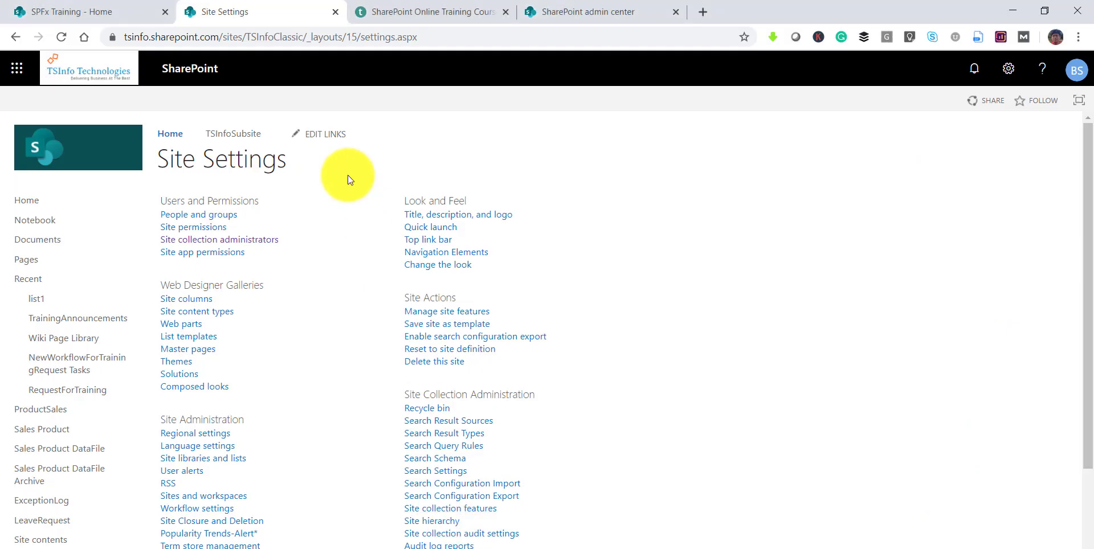
click(268, 233)
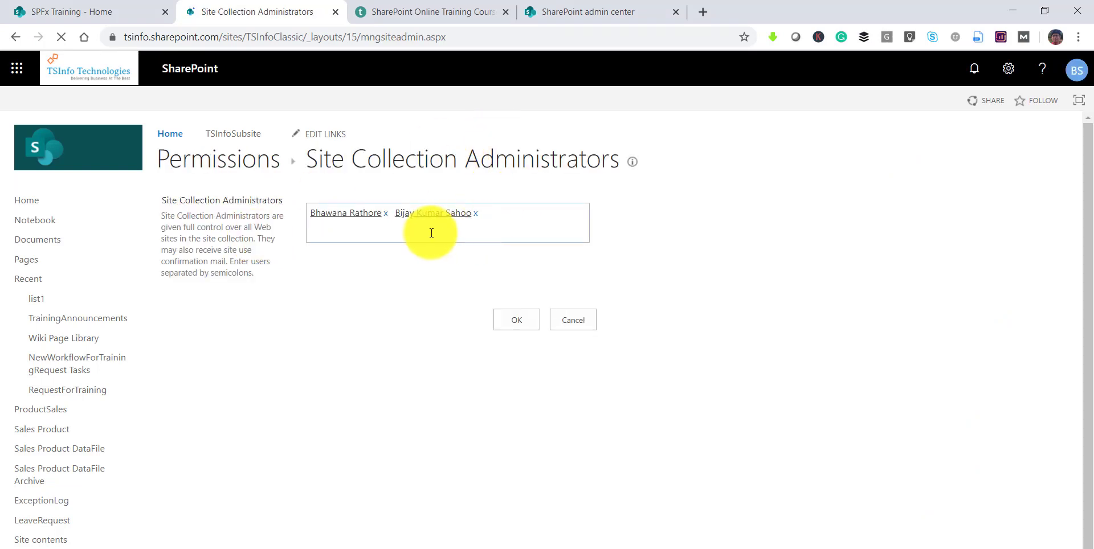
click(21, 38)
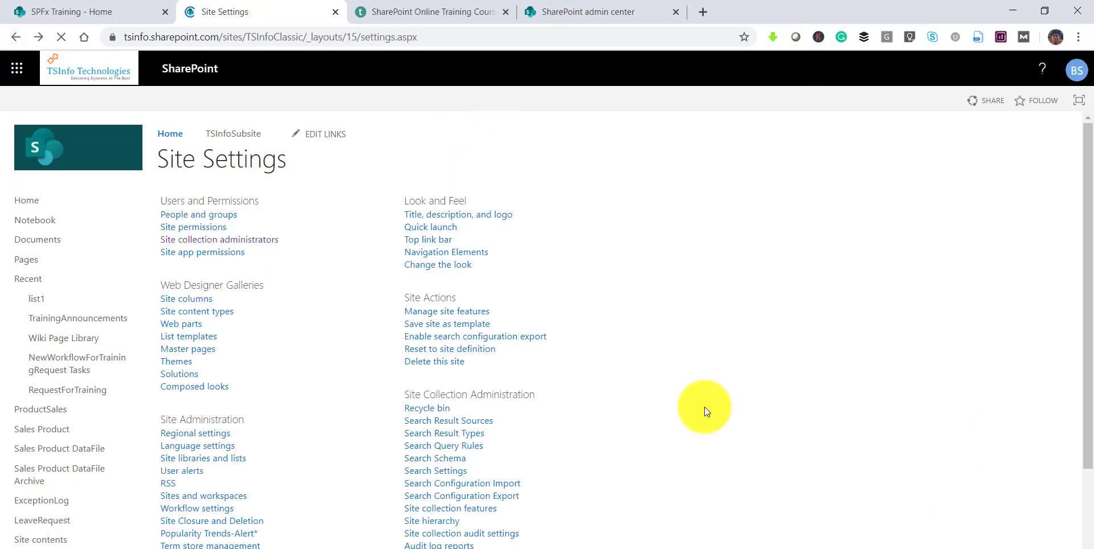
click(767, 548)
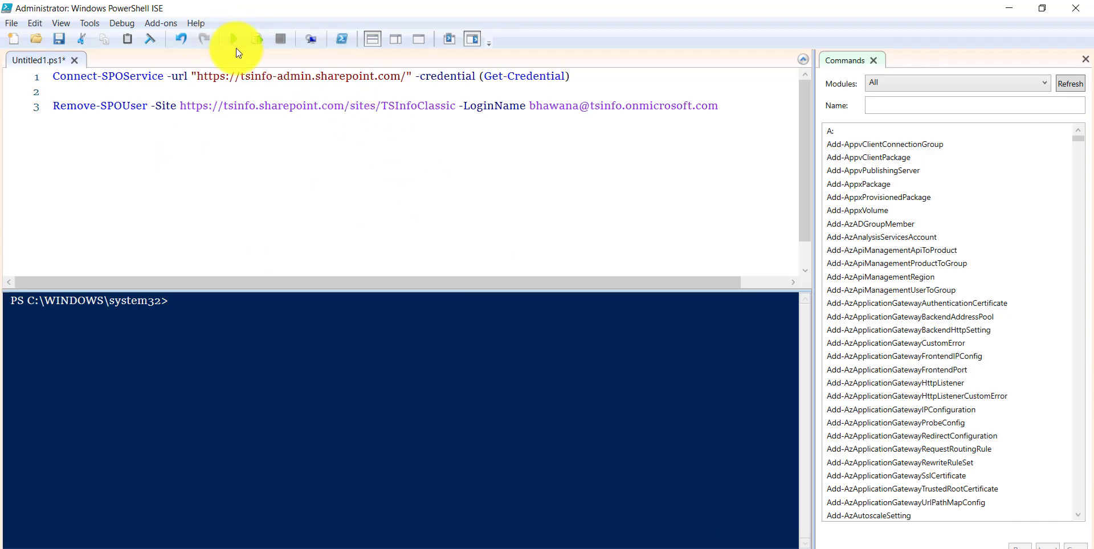
- Run the two-command script, entering the admin account's user name and password
click(235, 46)
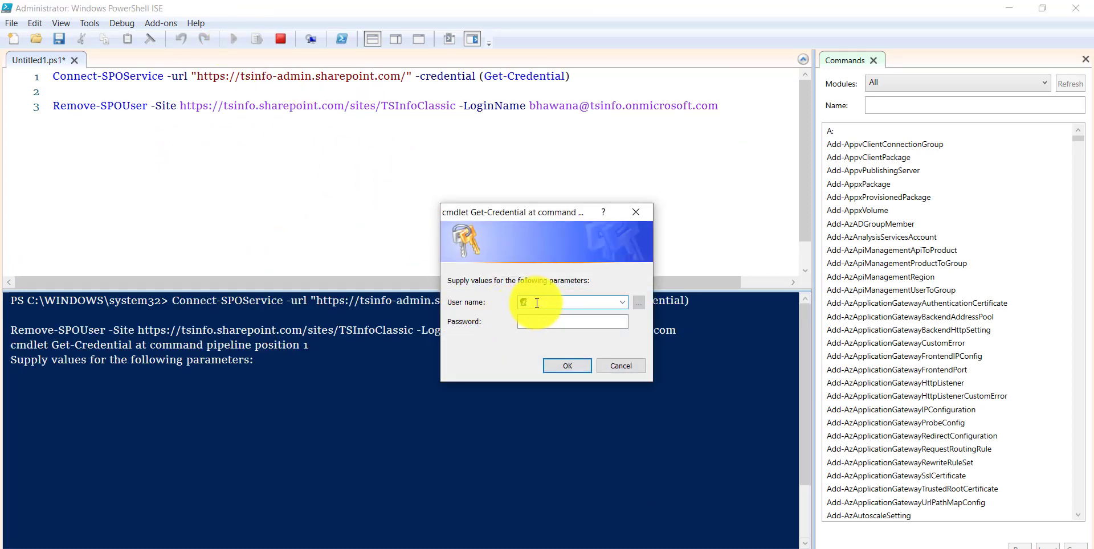
key(Tab)
text(*****)
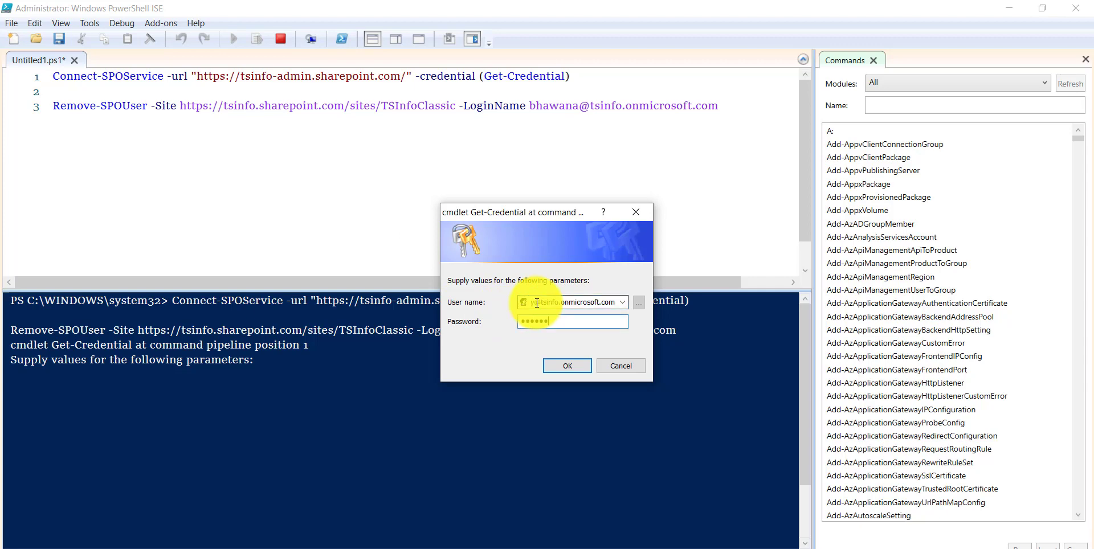
text(********)
key(Return)
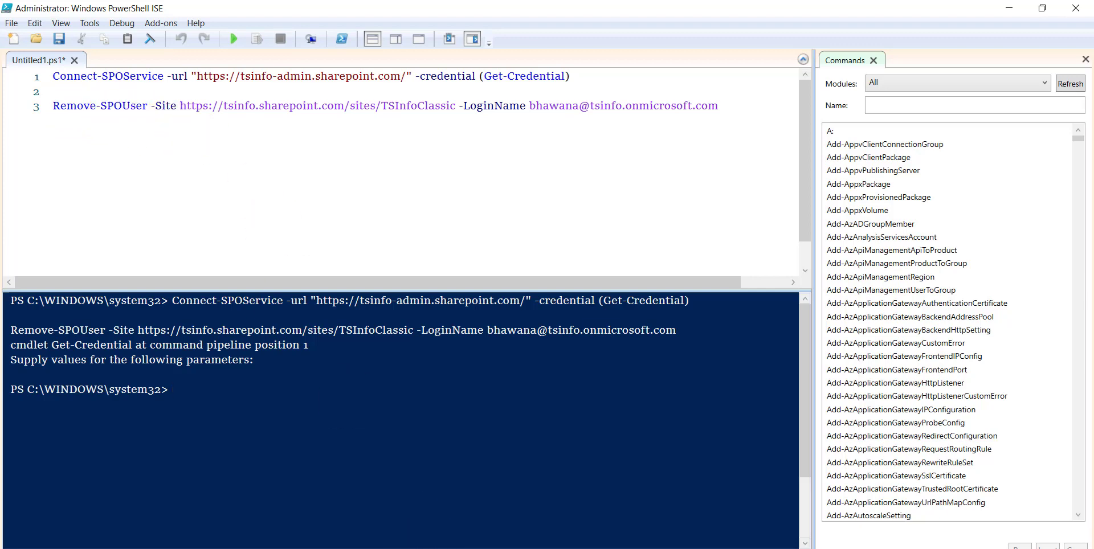
- Confirm the site collection administrators list shows one remaining admin, then return to ISE
click(488, 519)
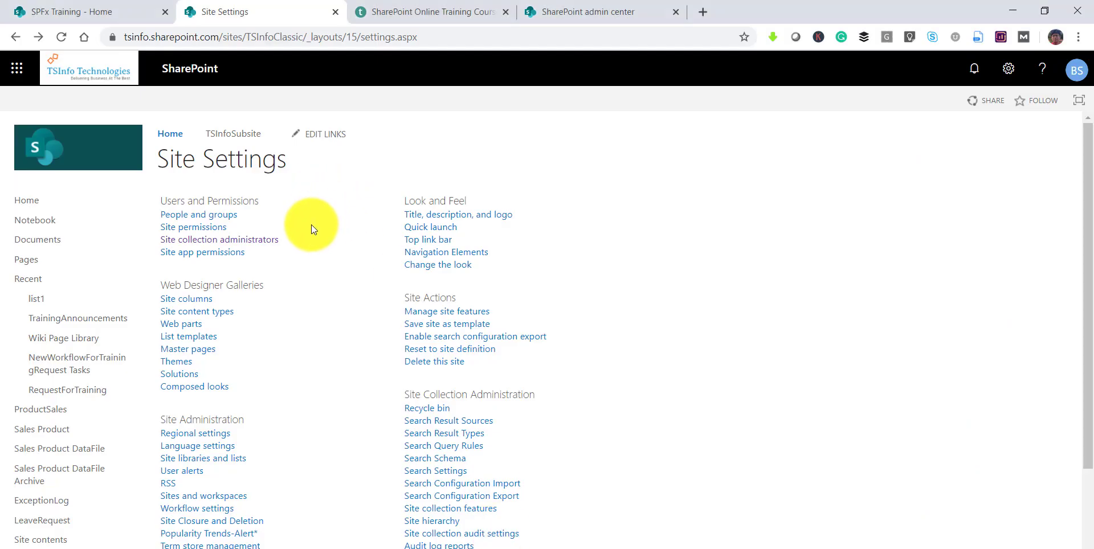
click(249, 244)
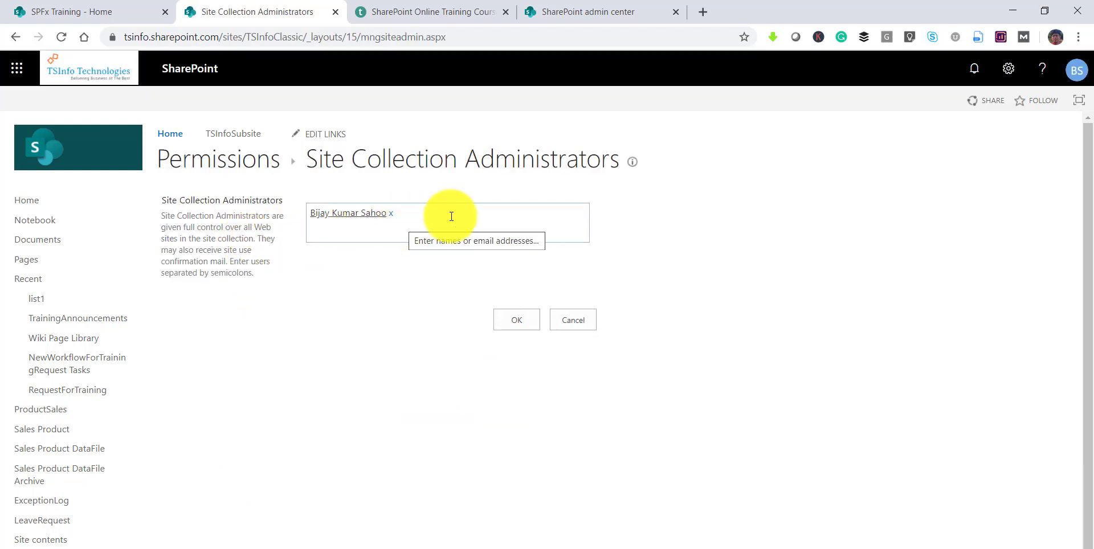
click(588, 318)
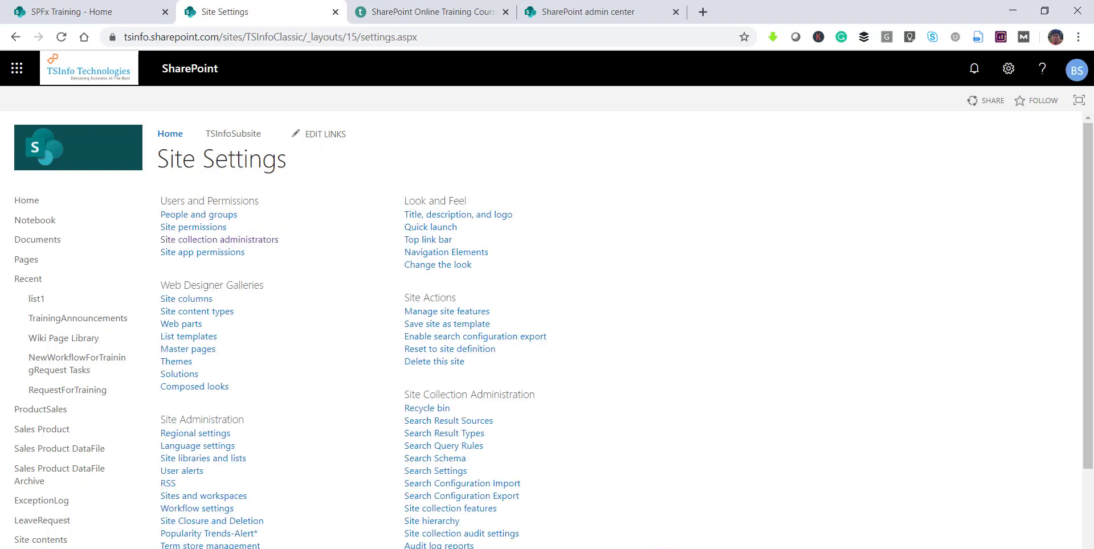
click(592, 548)
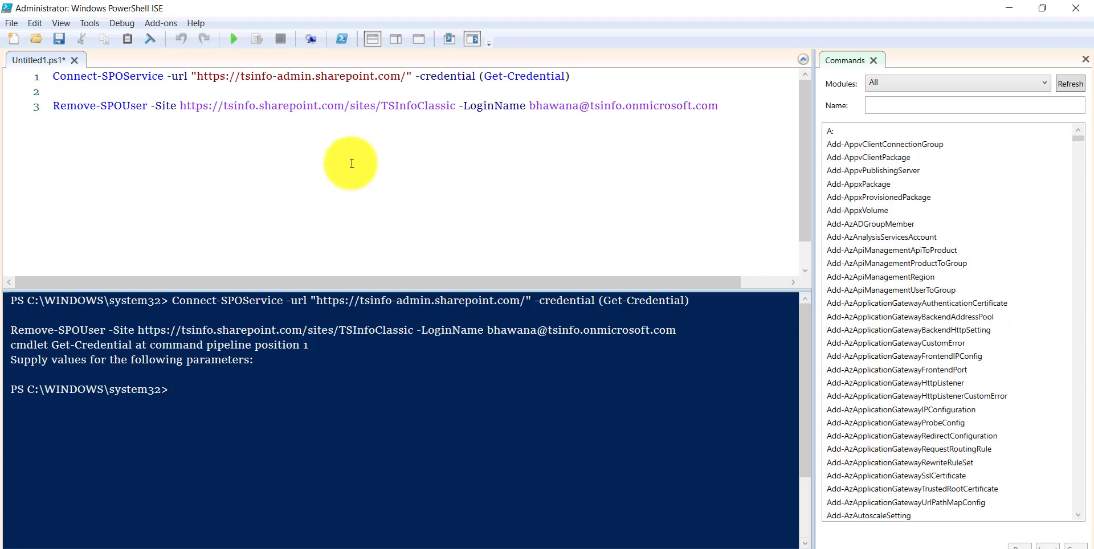
- Replace the ISE script with the Connect-PnPOnline and Remove-PnPSiteCollectionAdmin lines from the notes
click(526, 548)
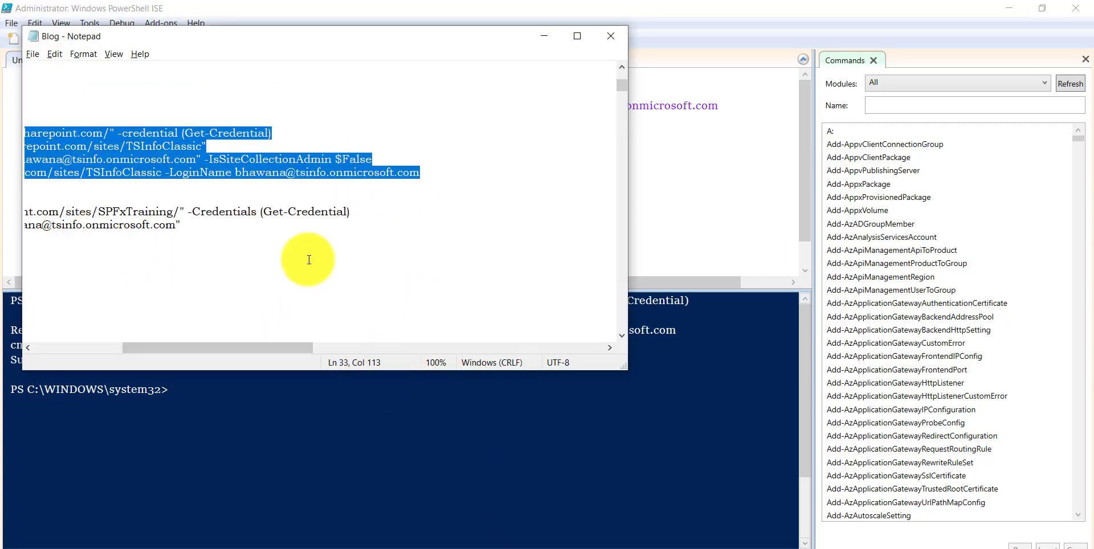
drag(222, 349, 68, 342)
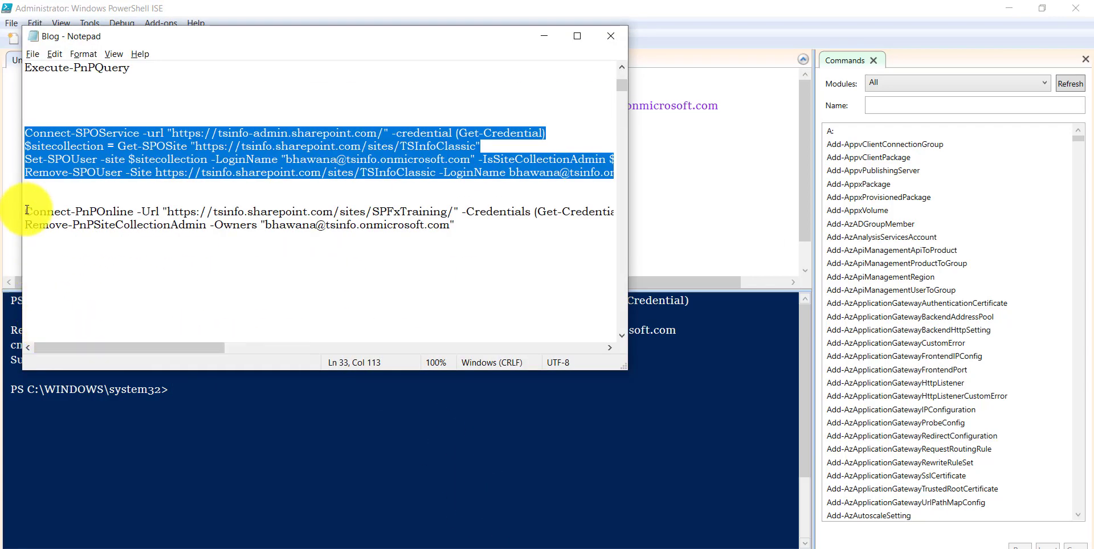
drag(25, 211, 496, 226)
key(ctrl+c)
click(683, 184)
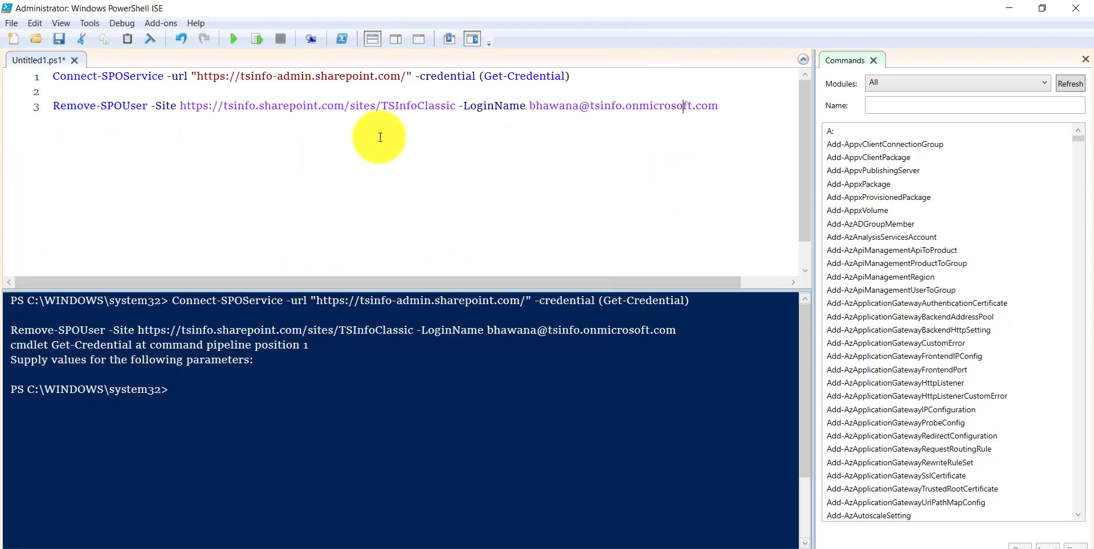
key(ctrl+a)
key(ctrl+v)
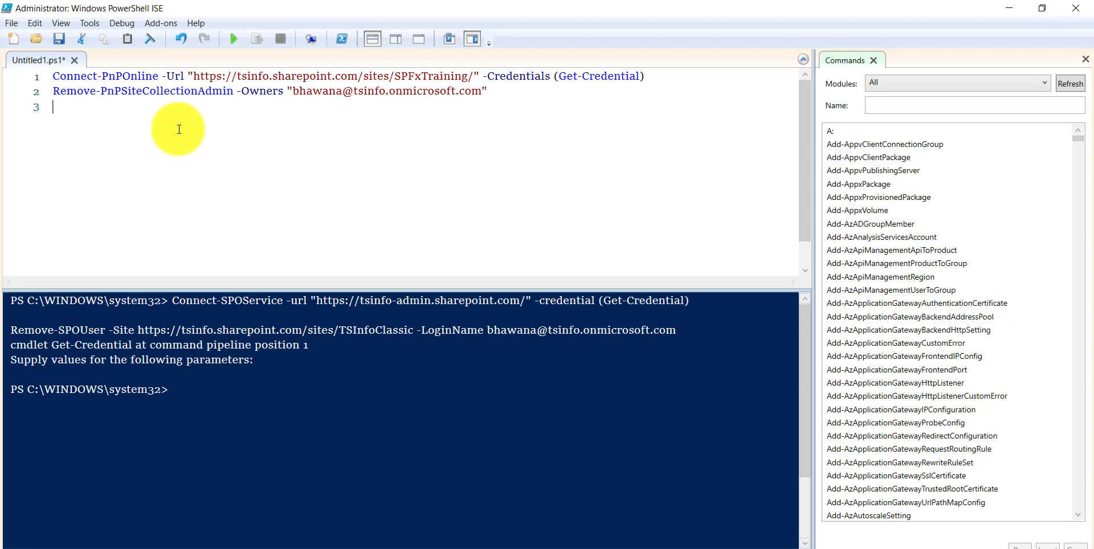
- Highlight Remove-PnPSiteCollectionAdmin, then advance the PowerPoint show to the social networks slide
drag(57, 88, 234, 93)
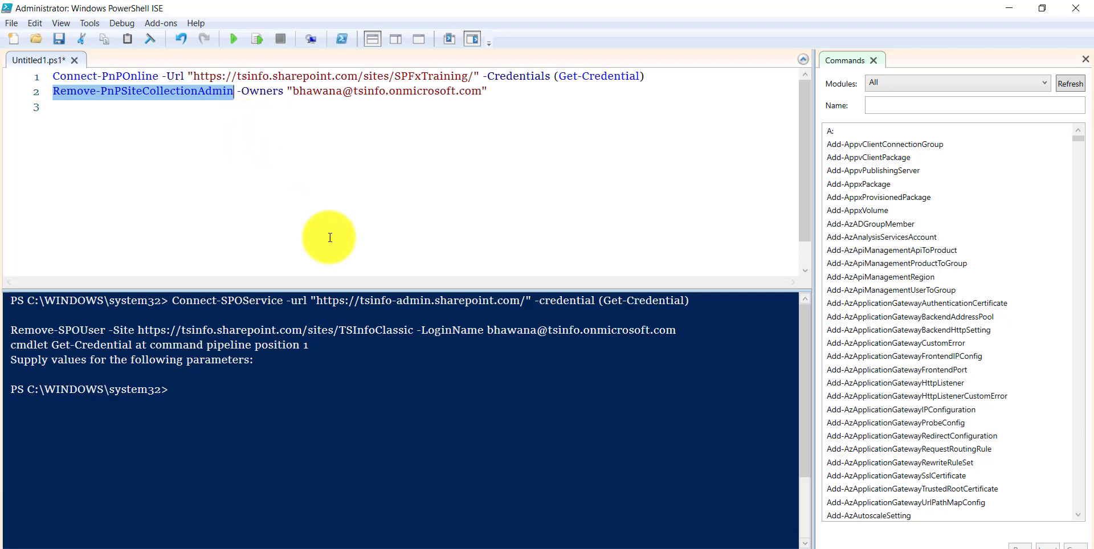
click(609, 546)
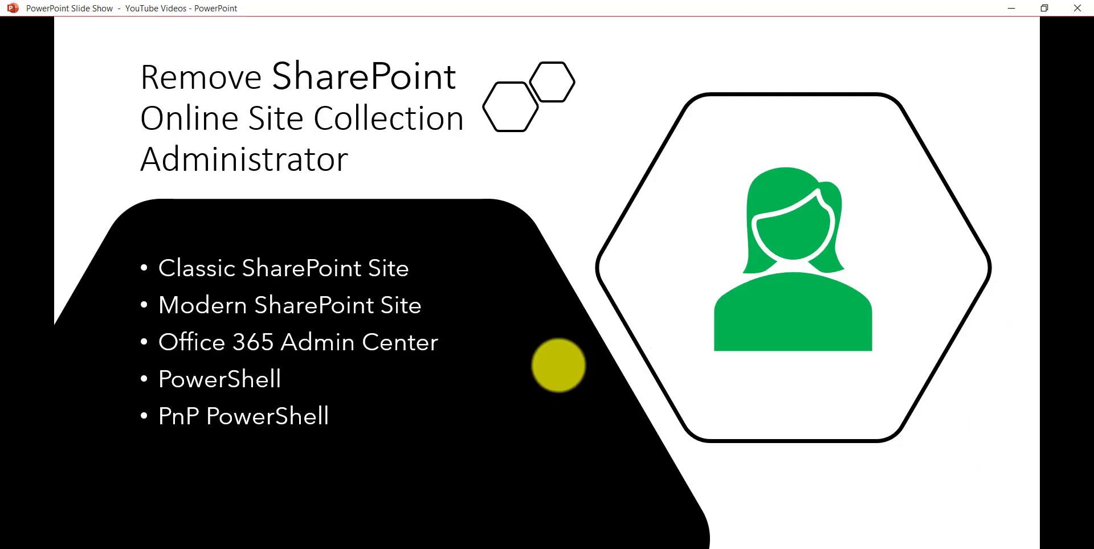
click(557, 365)
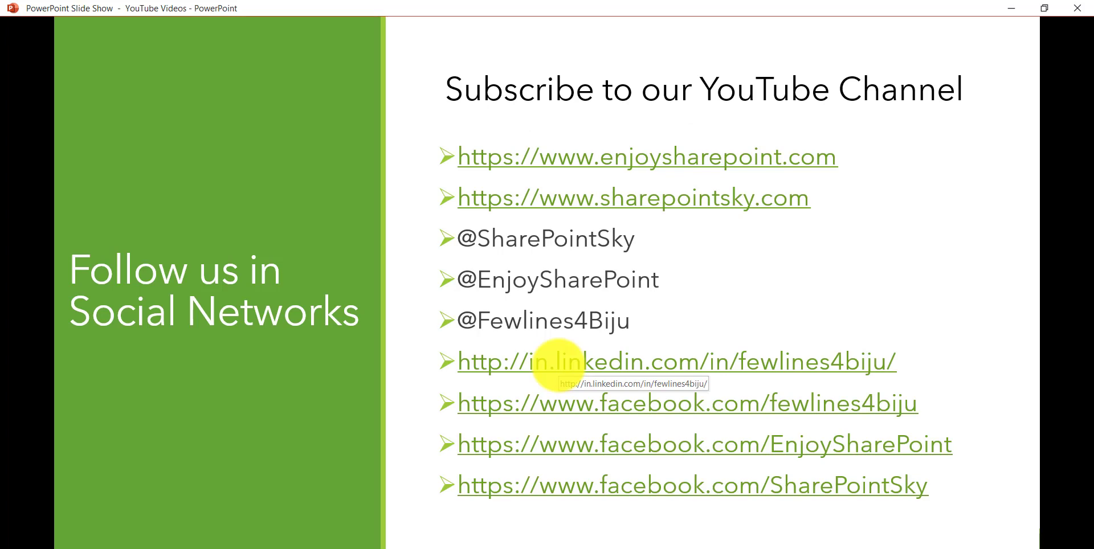